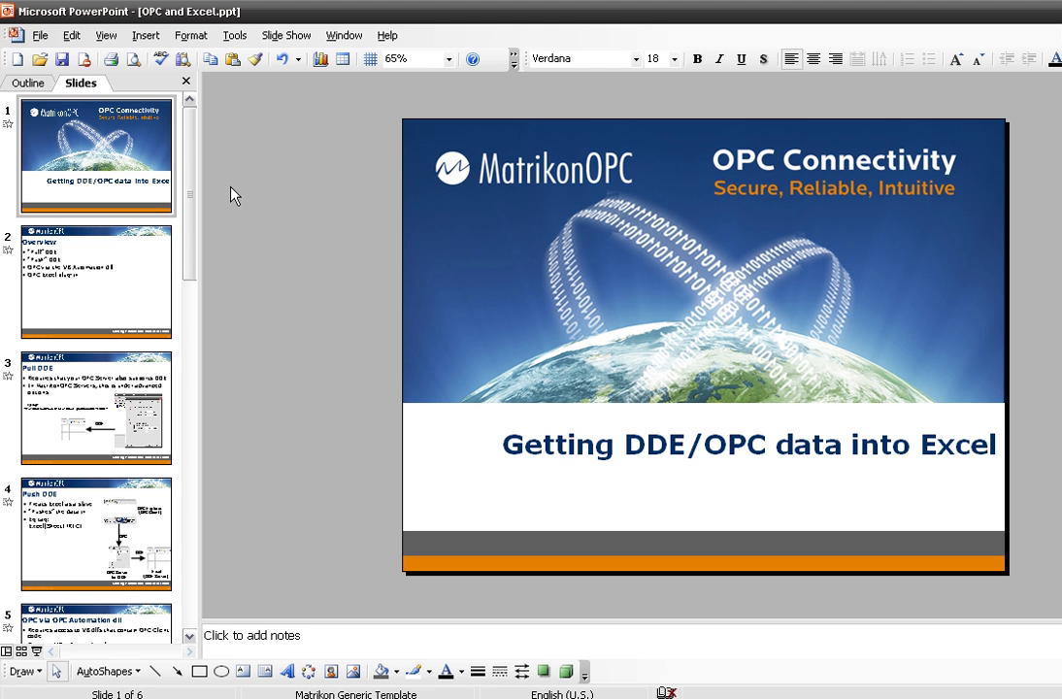
Step: Show slide 2, Overview, listing Pull DDE, Push DDE, VB Automation dll and Excel plug-in
left_click(147, 235)
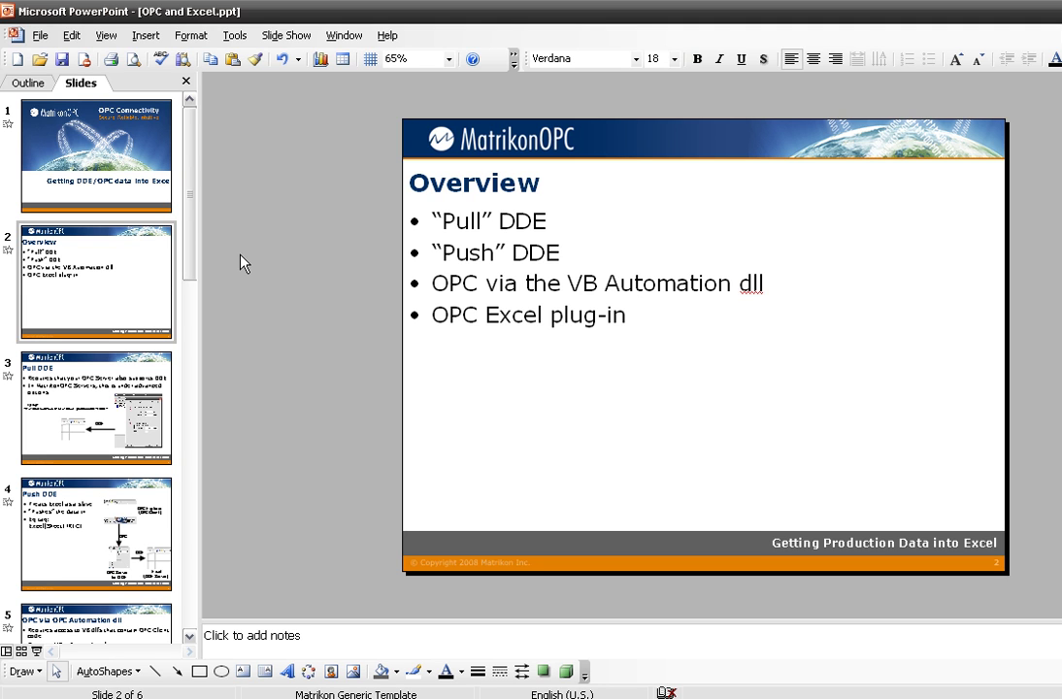
Step: Advance to slide 3, Pull DDE
key("Page_Down")
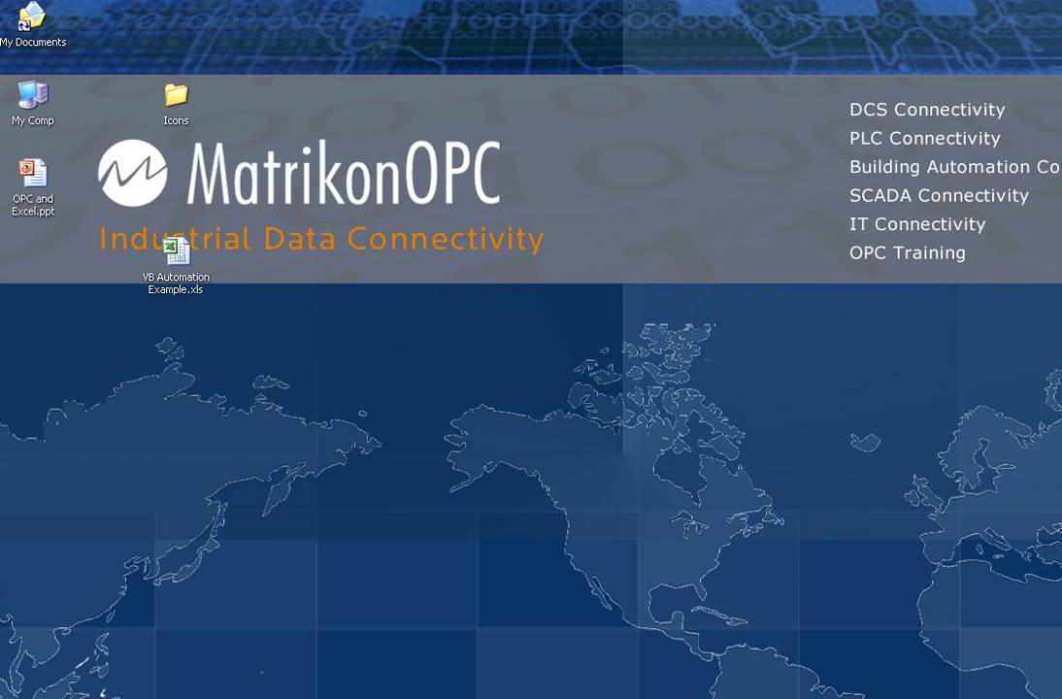
Step: Open the Services console via services.msc and jump to the Matrikon entries
key("super")
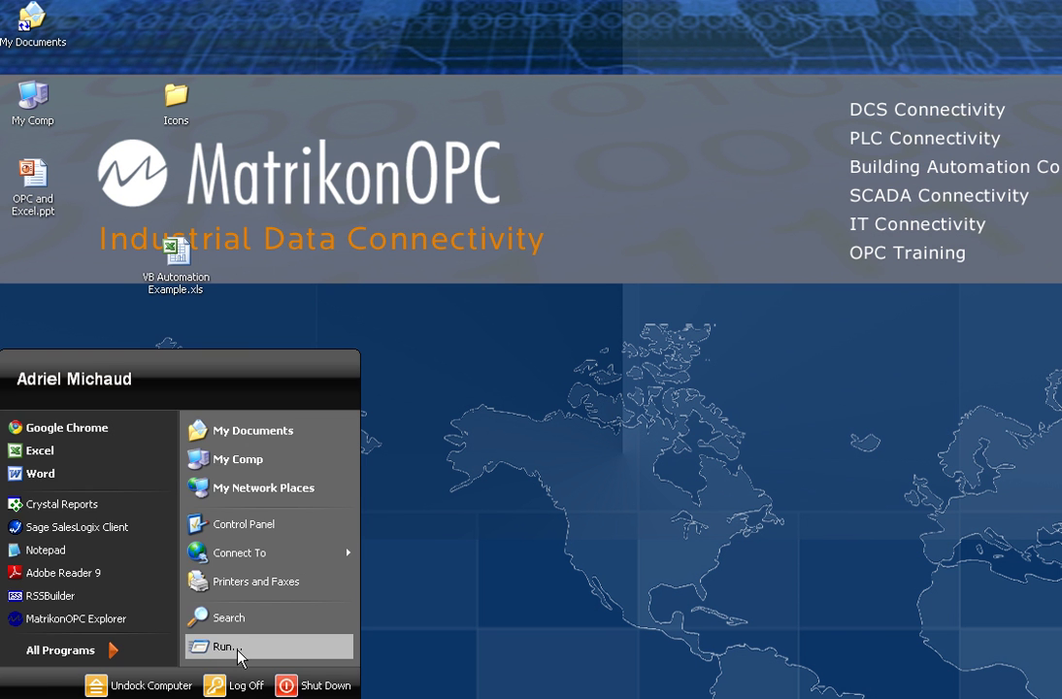
left_click(238, 645)
key("Return")
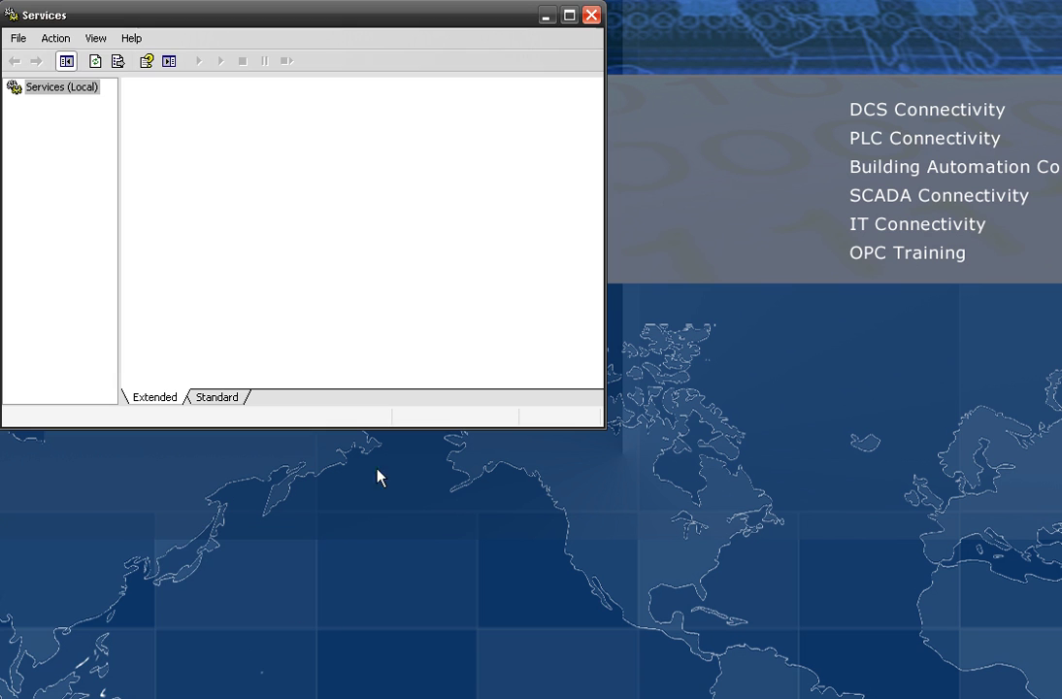
left_click(429, 224)
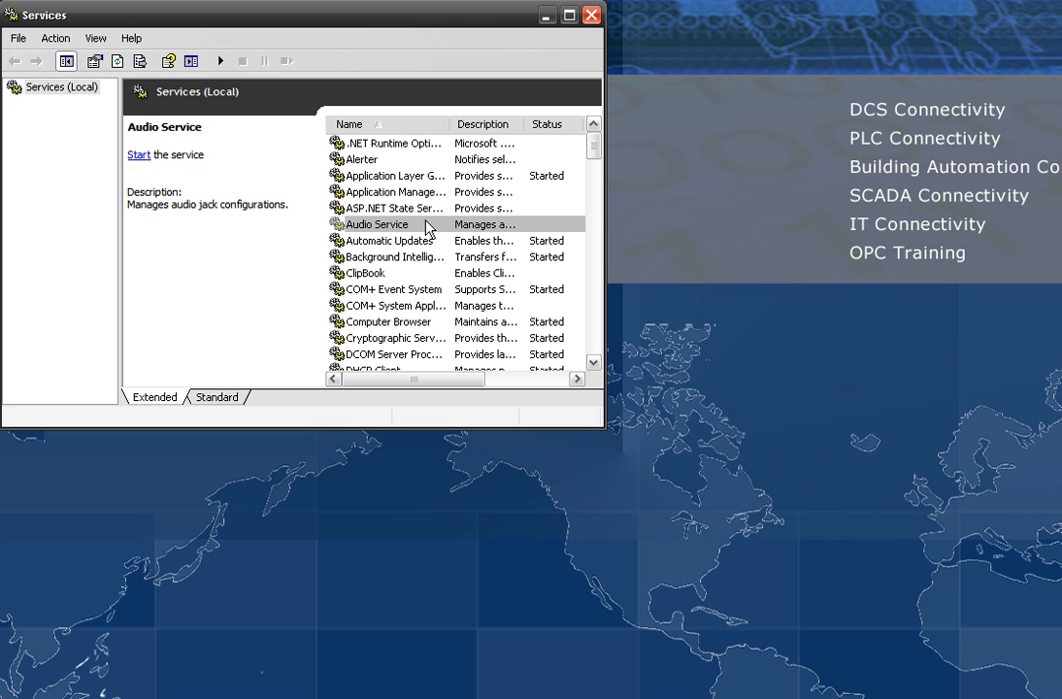
type("mat")
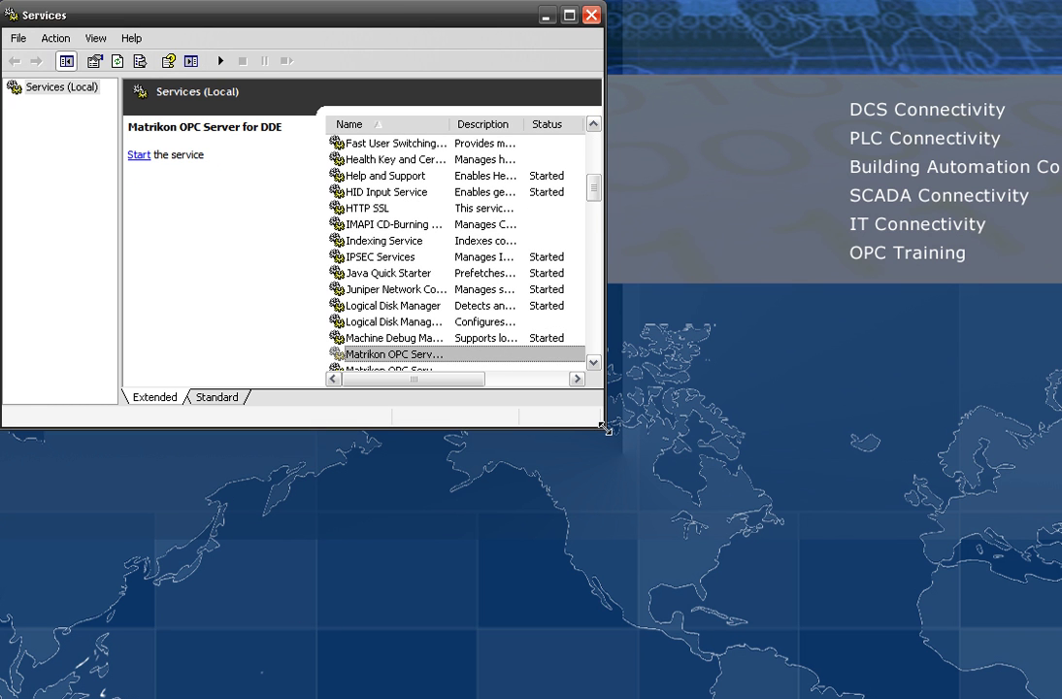
left_click_drag(604, 420, 760, 532)
Step: Start the Matrikon OPC Server for Simulation and Testing service and close Services
left_click(437, 372)
right_click(437, 371)
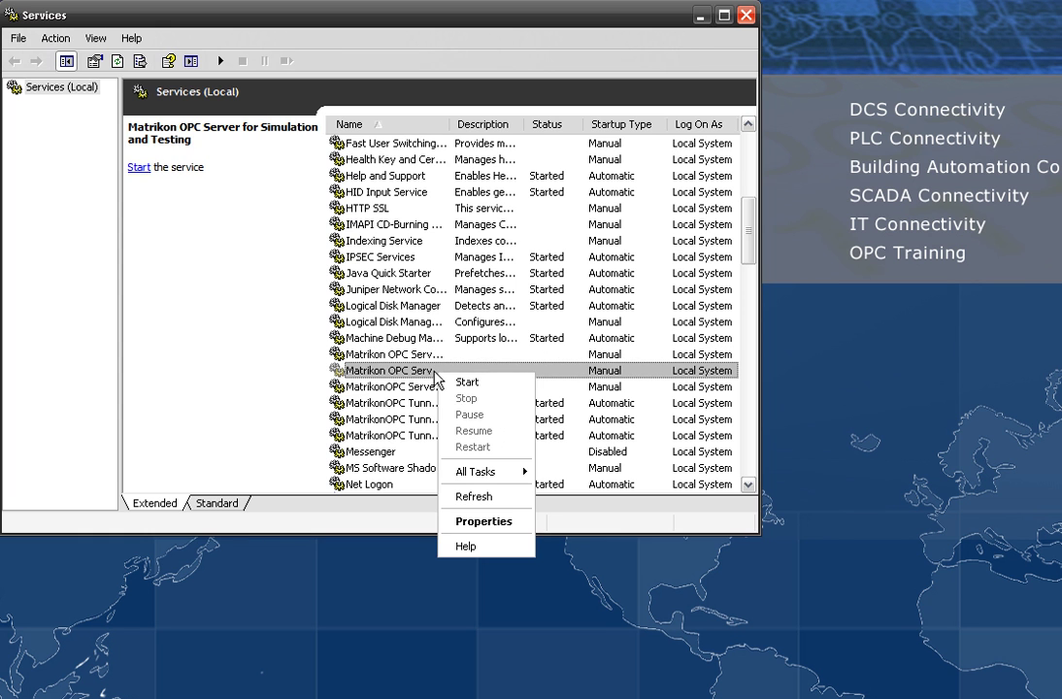
left_click(483, 386)
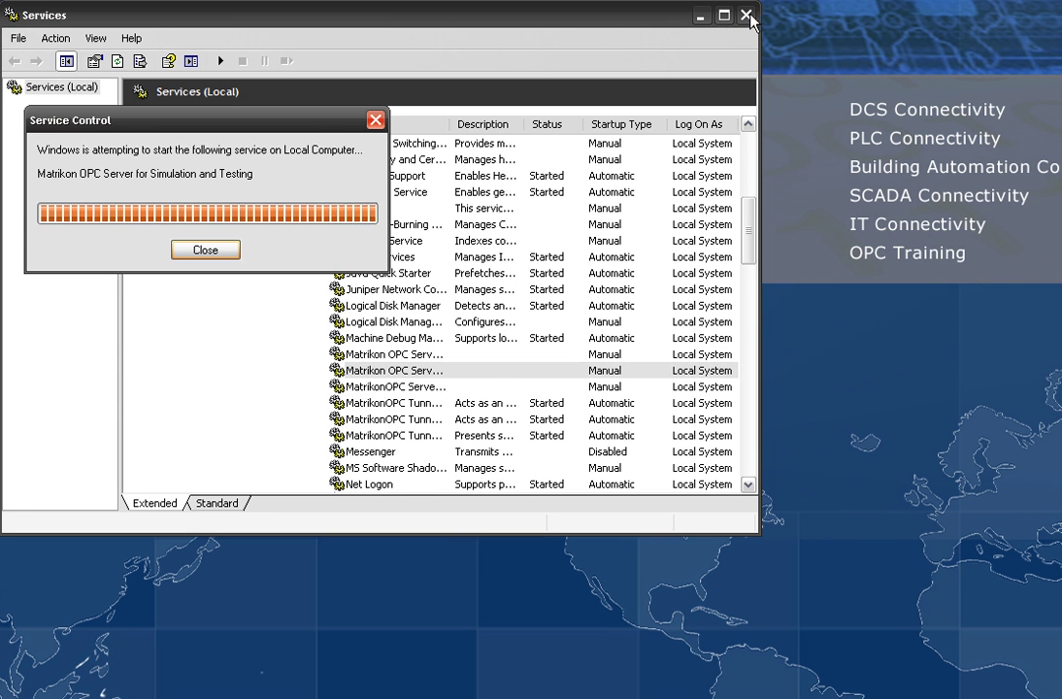
left_click(746, 15)
left_click(119, 689)
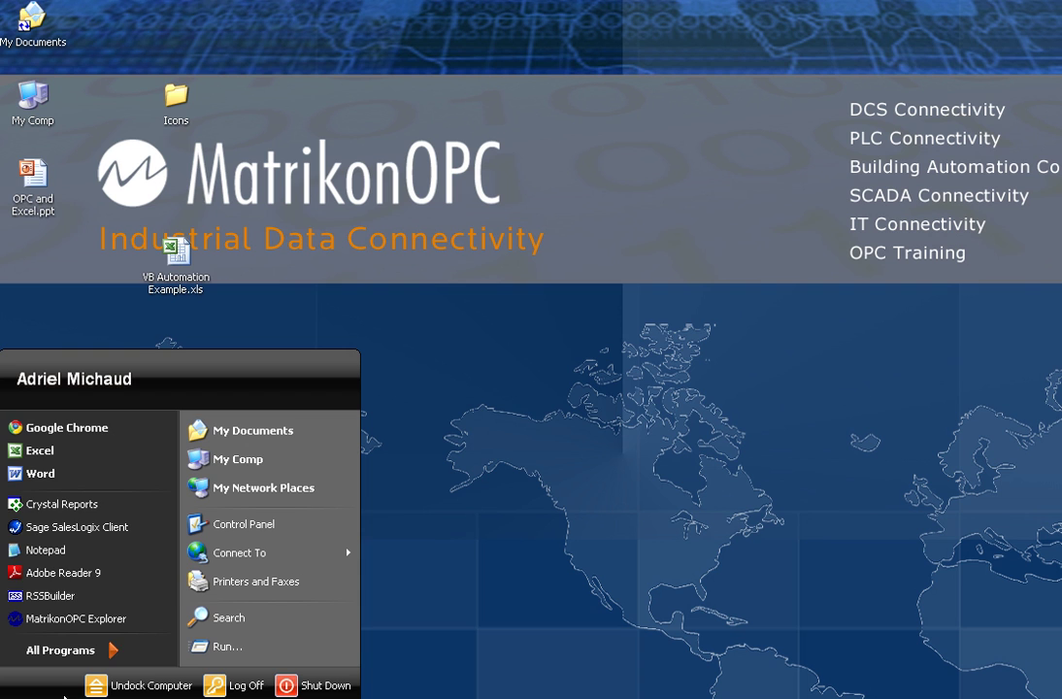
Step: Launch Excel with a blank workbook and move the presentation window aside to the right
left_click(86, 448)
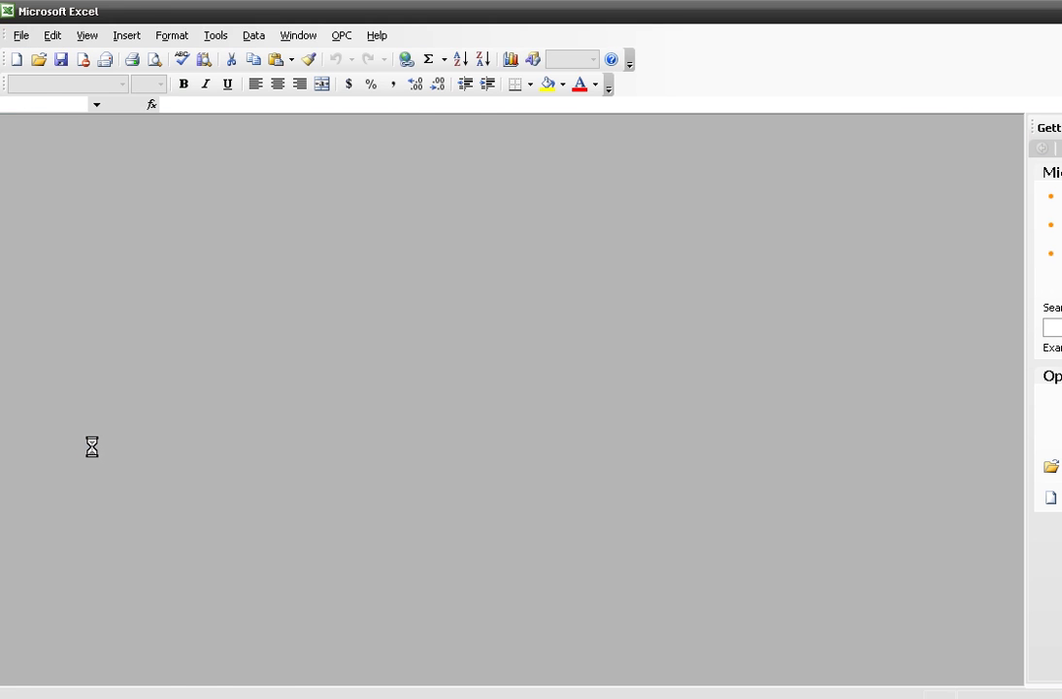
key("alt+Tab")
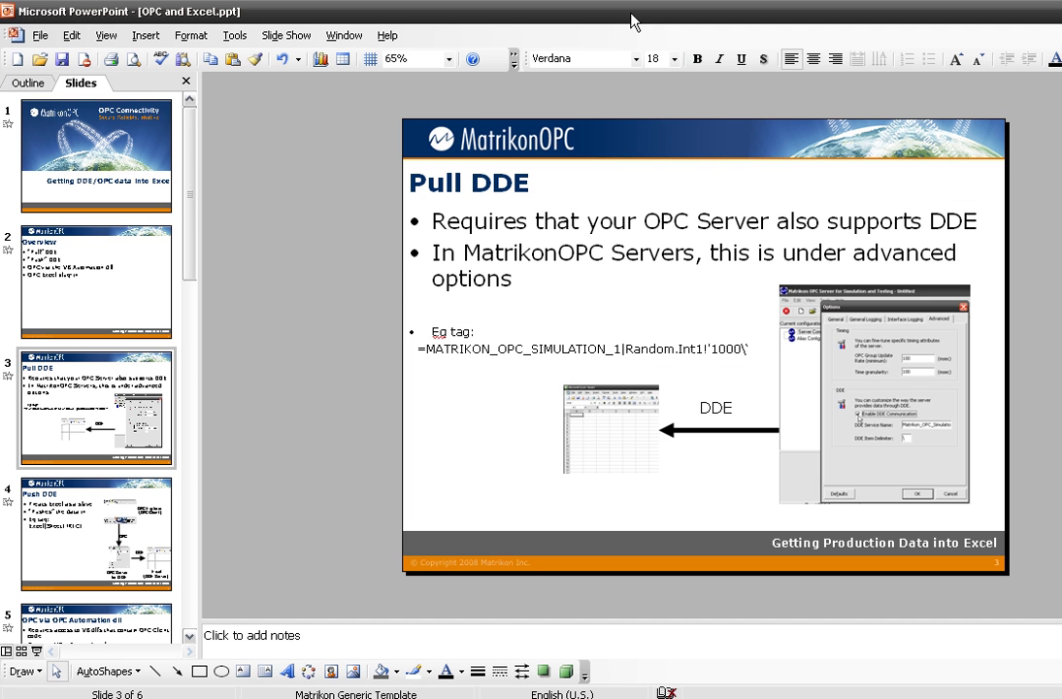
double_click(635, 13)
left_click_drag(669, 48, 869, 81)
key("alt+Tab")
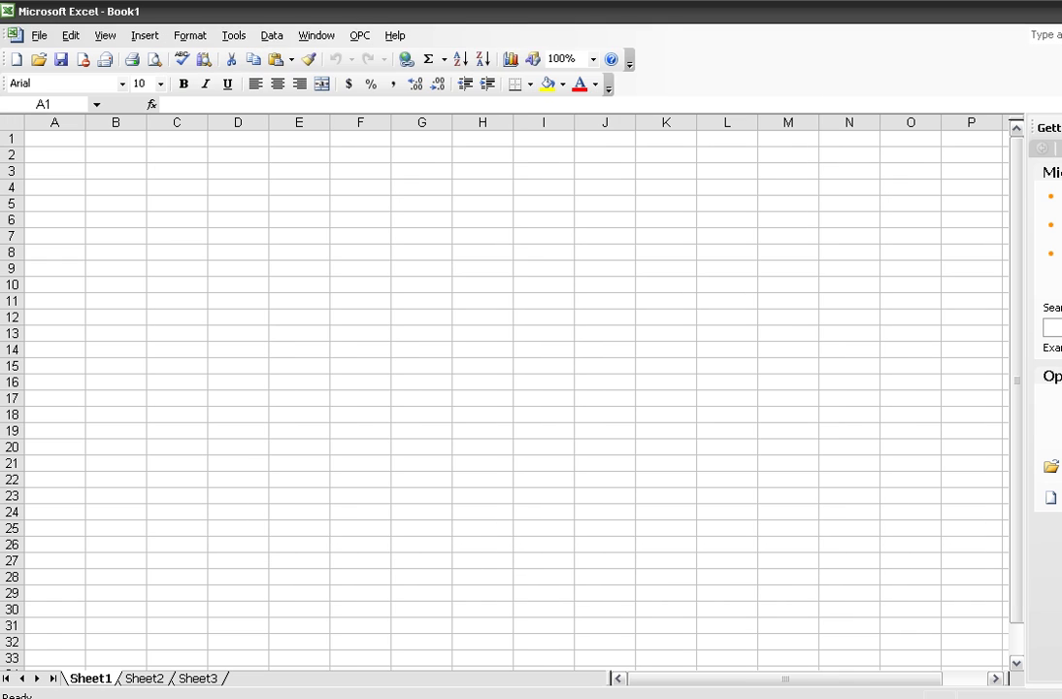
Step: Enter =Matrikon_OPC_Simulation_1|Random.Int1!'100\' in cell C4
left_click(199, 185)
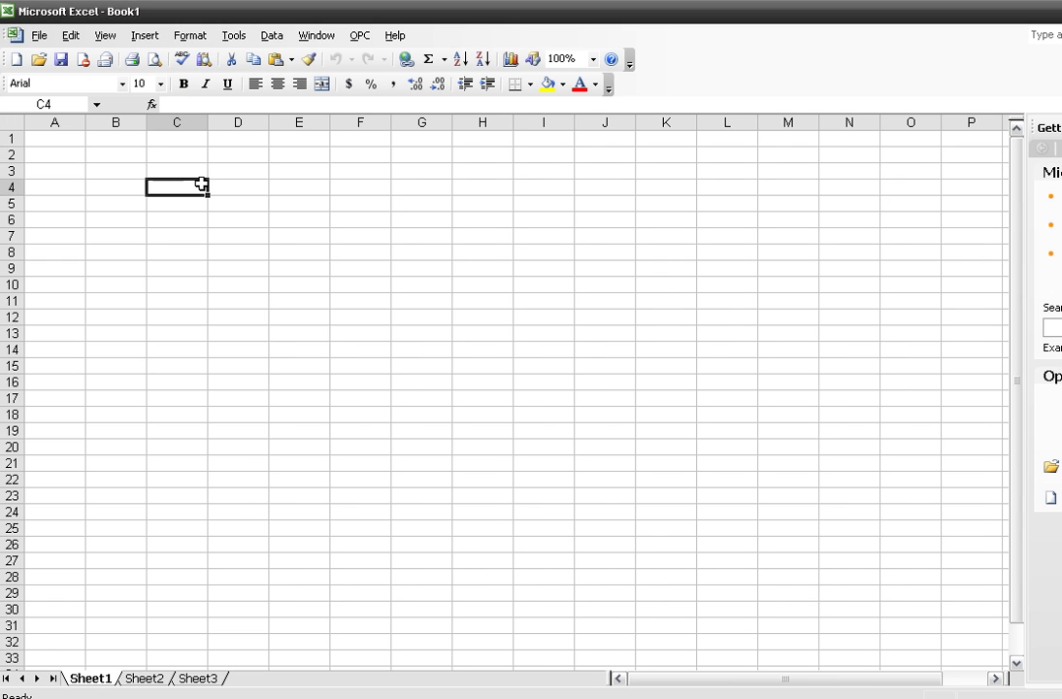
type("=Matrikon")
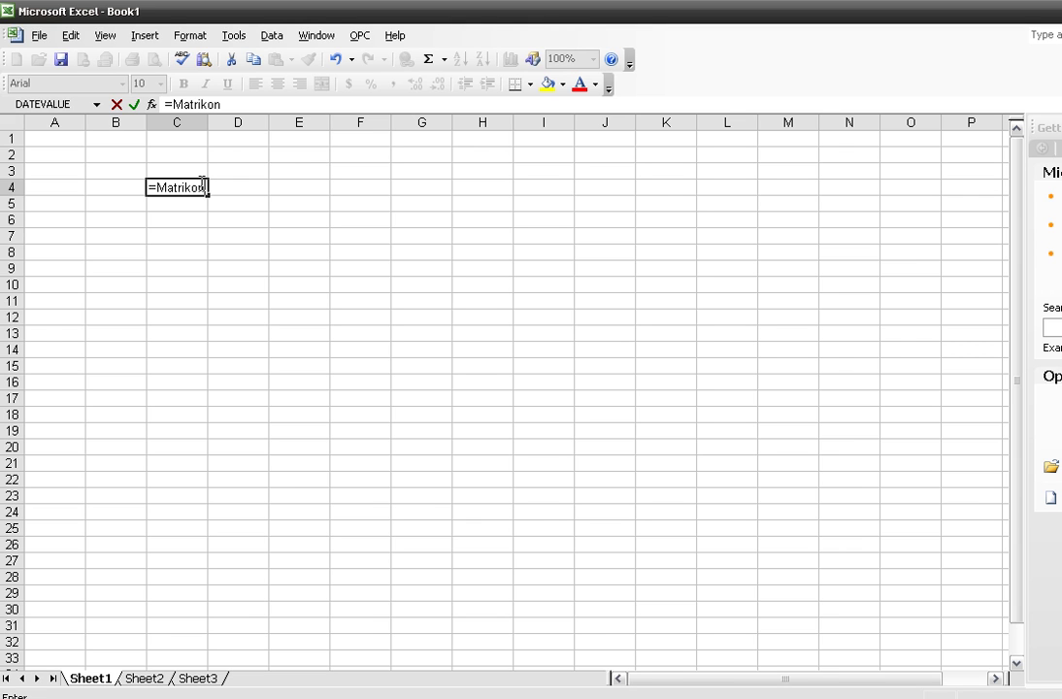
type("_OPC_Simulation_1")
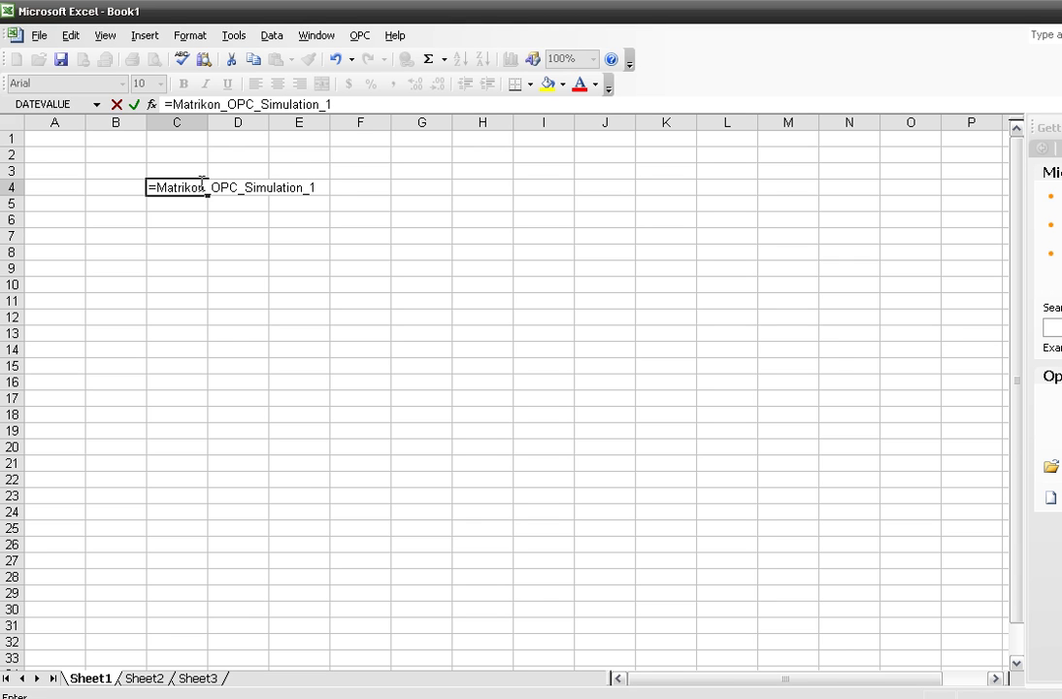
type("|Random.Int1!'100")
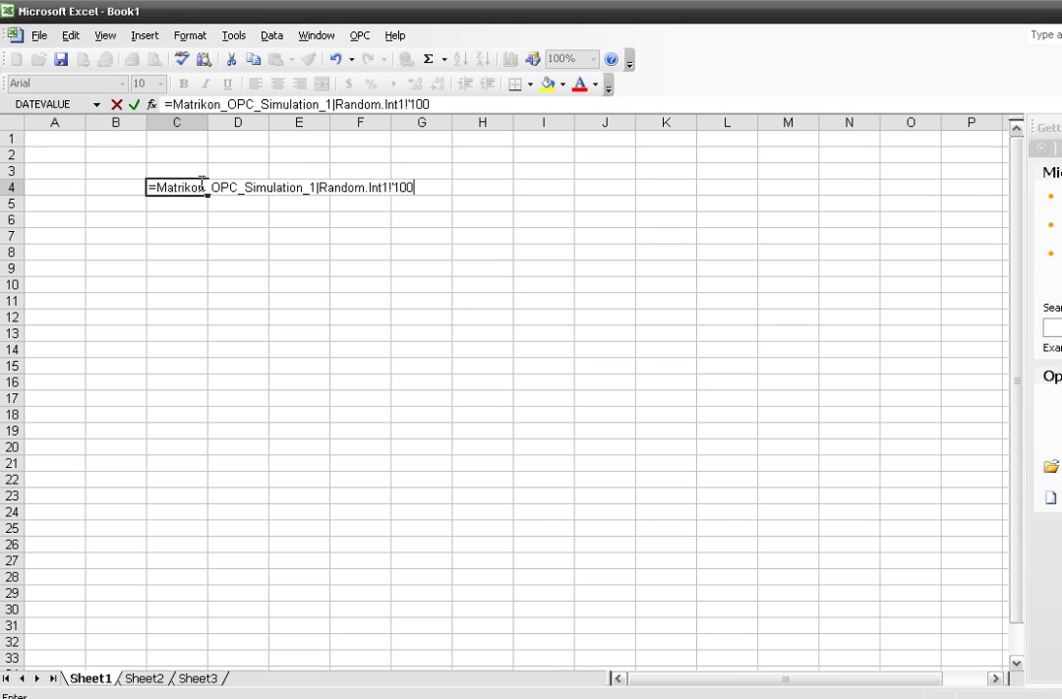
type("\\'")
key("Left")
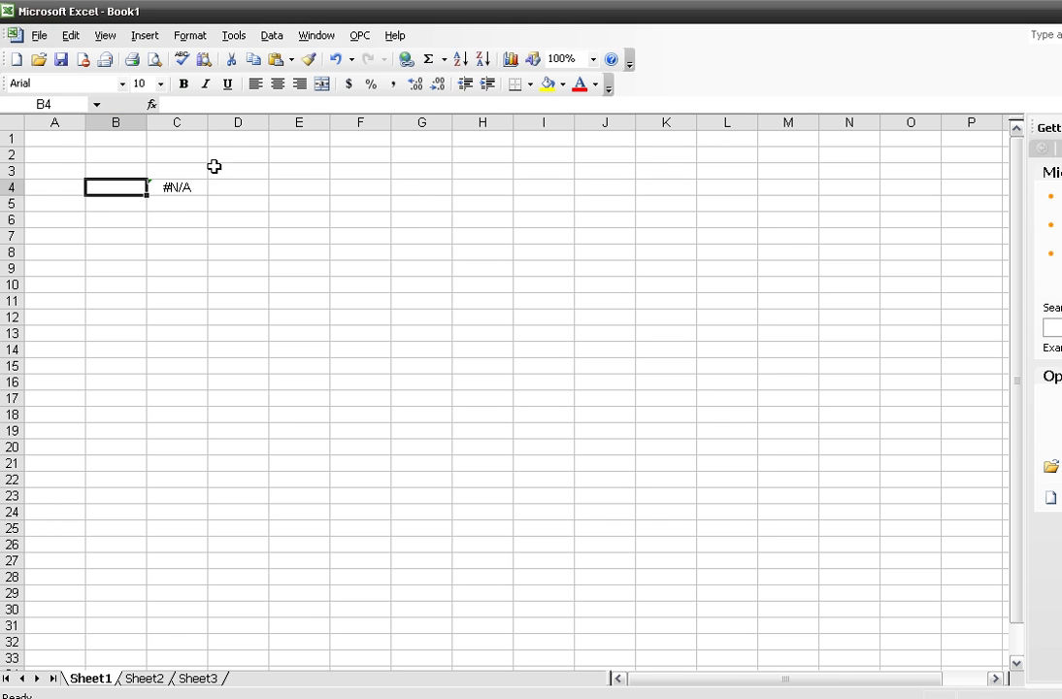
Step: Change C4's DDE item from 100 to 1000, watch the live values, then close Excel without saving
left_click(163, 188)
left_click(433, 104)
type("0")
key("Return")
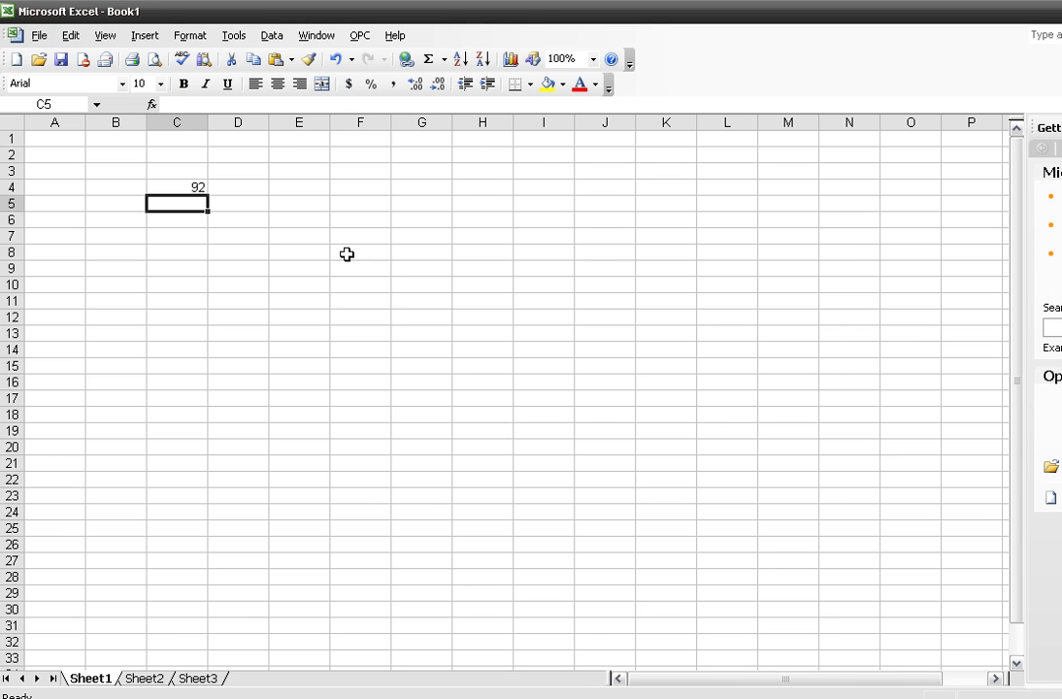
key("Up")
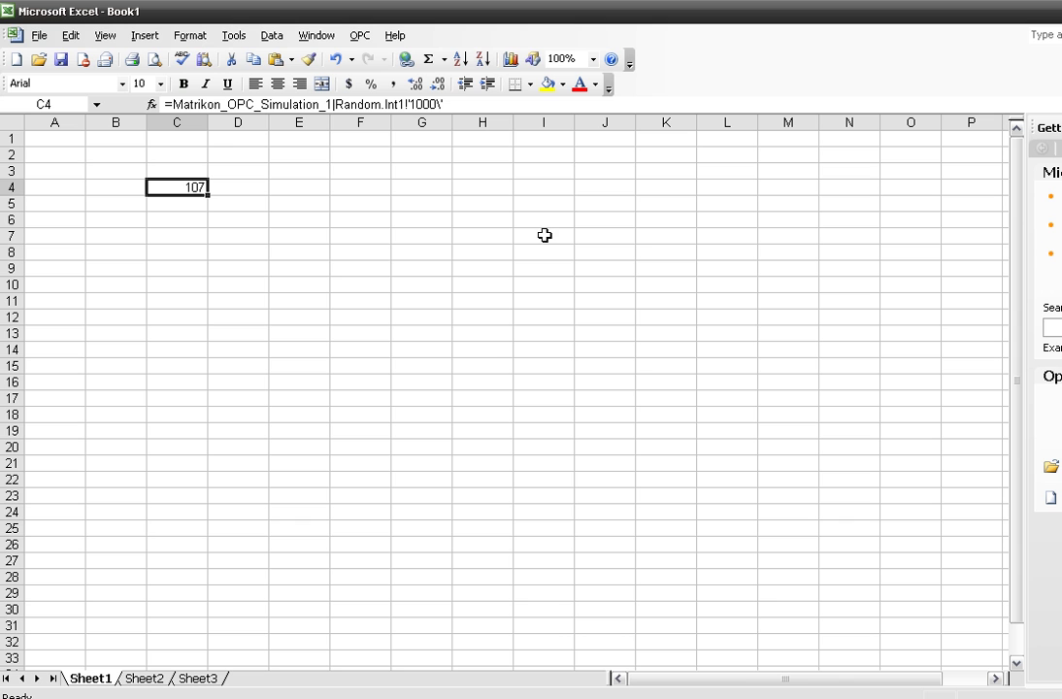
key("alt+F4")
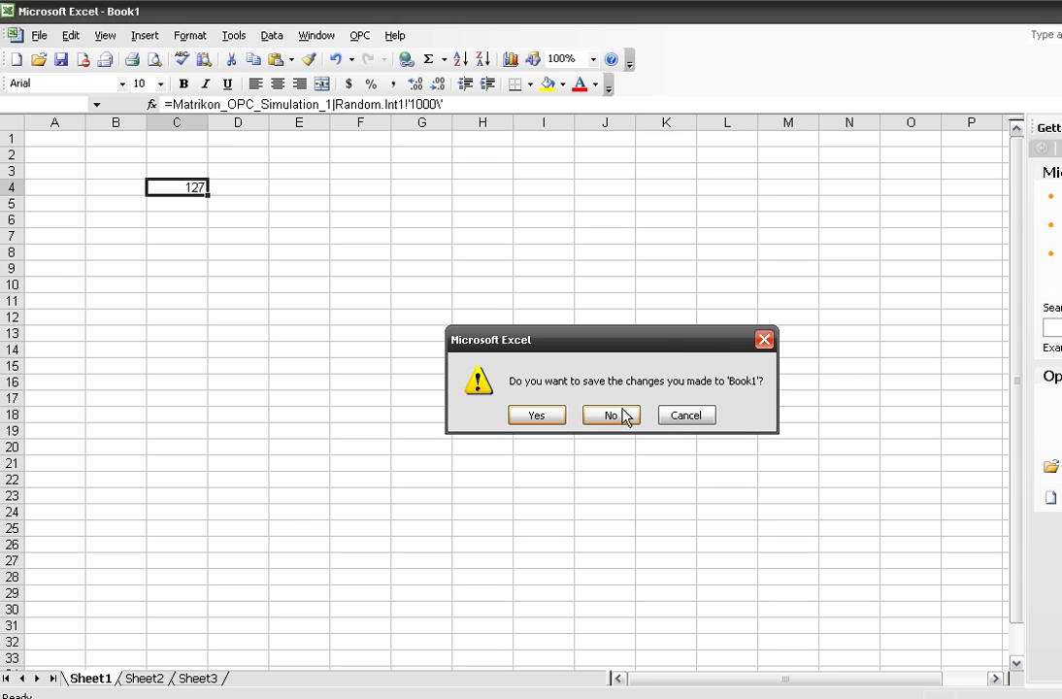
left_click(607, 417)
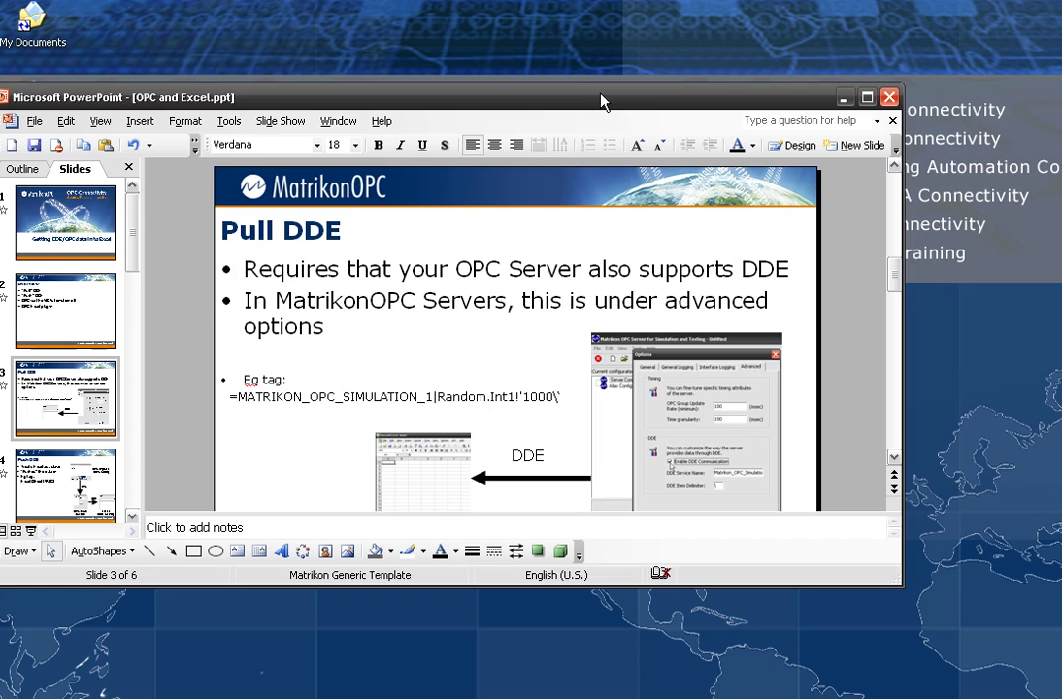
Step: Maximize the presentation again and select the Push DDE slide
double_click(600, 98)
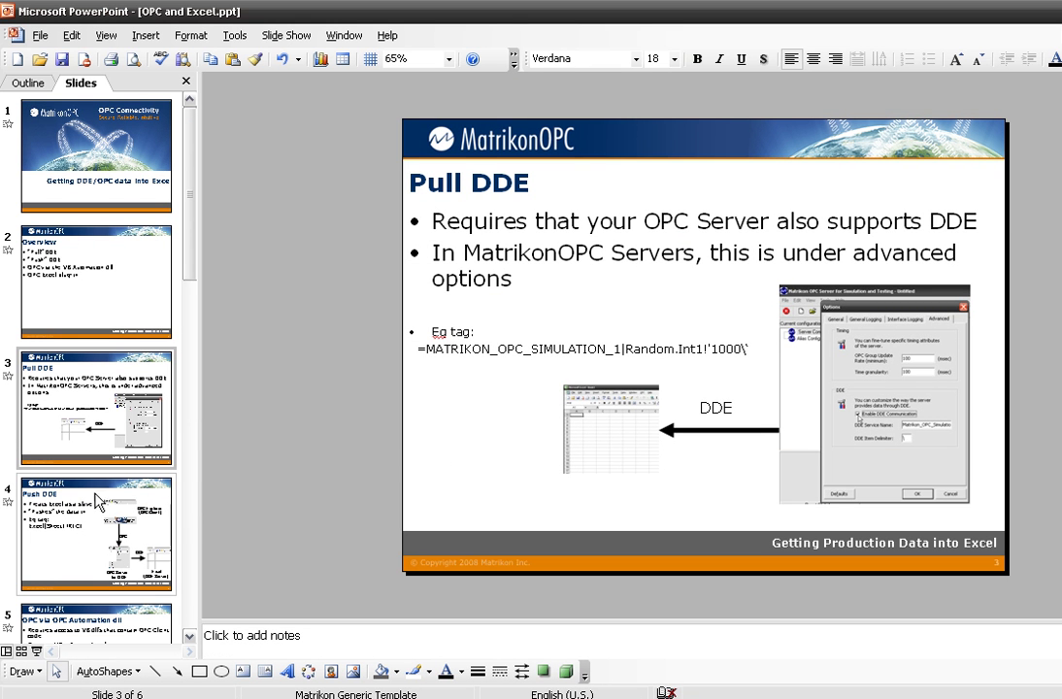
left_click(145, 480)
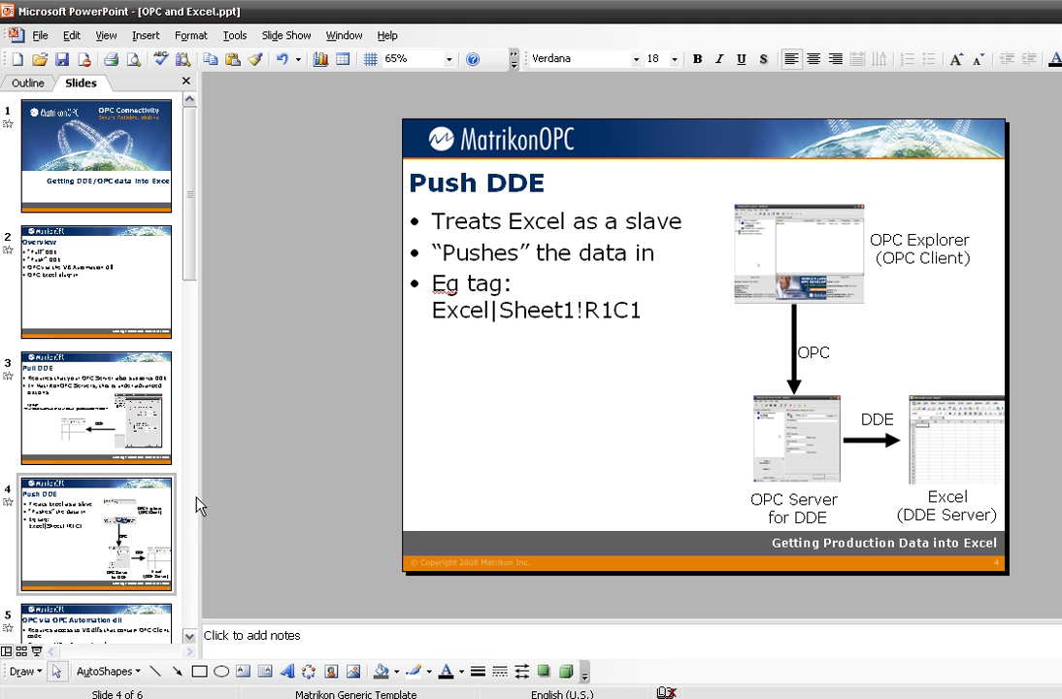
Step: Launch MatrikonOPC Server for DDE from the Start menu
left_click(49, 695)
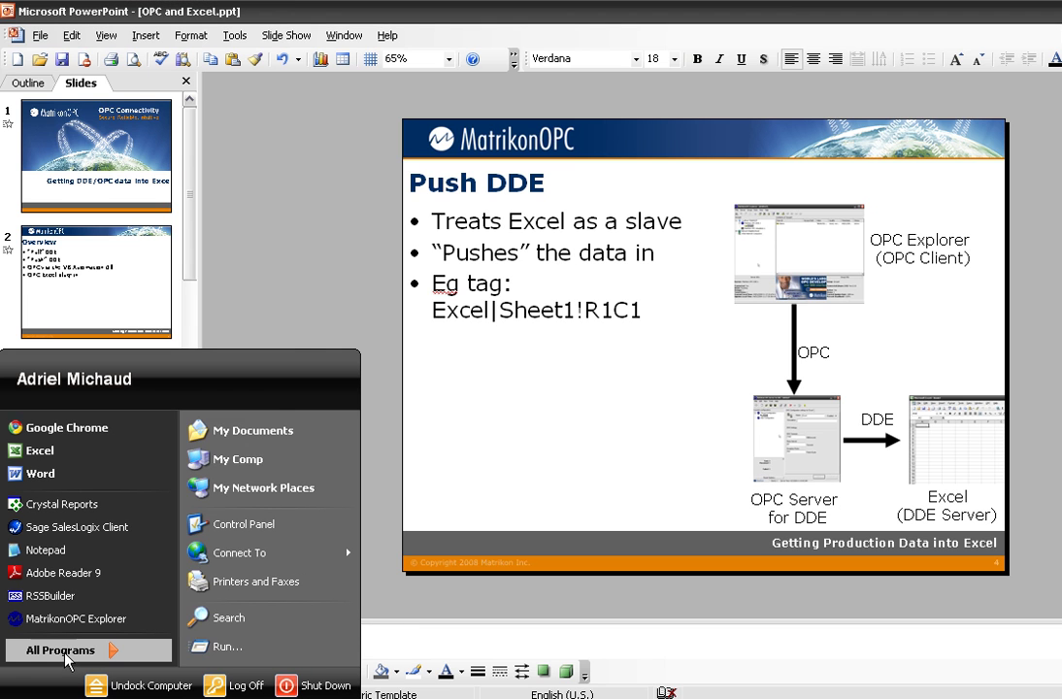
mouse_move(72, 650)
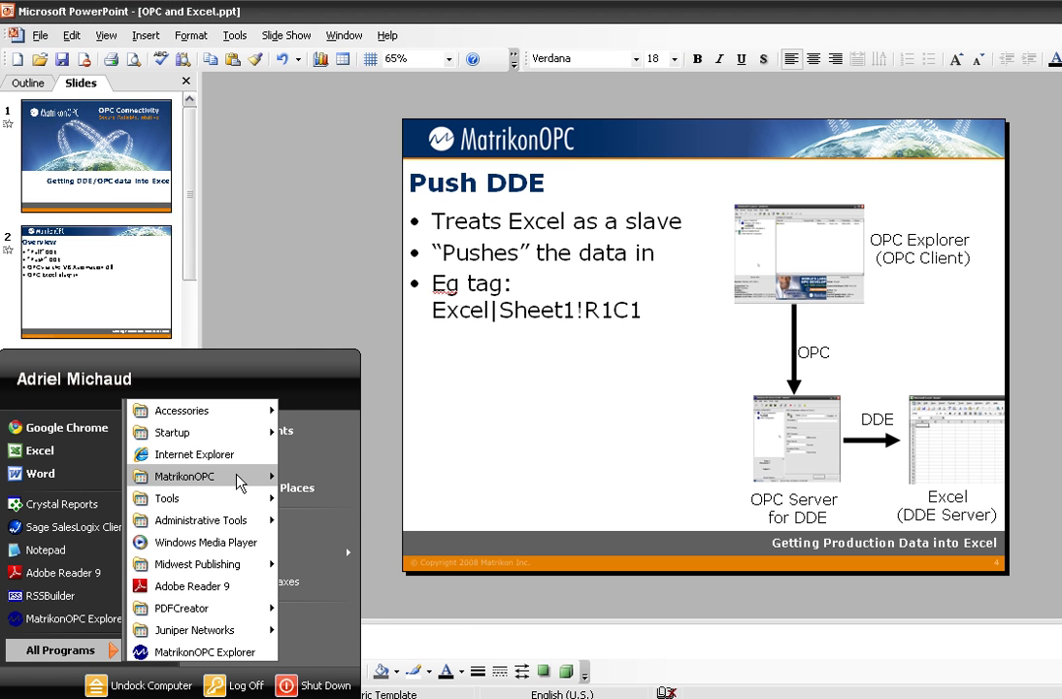
mouse_move(245, 482)
mouse_move(375, 609)
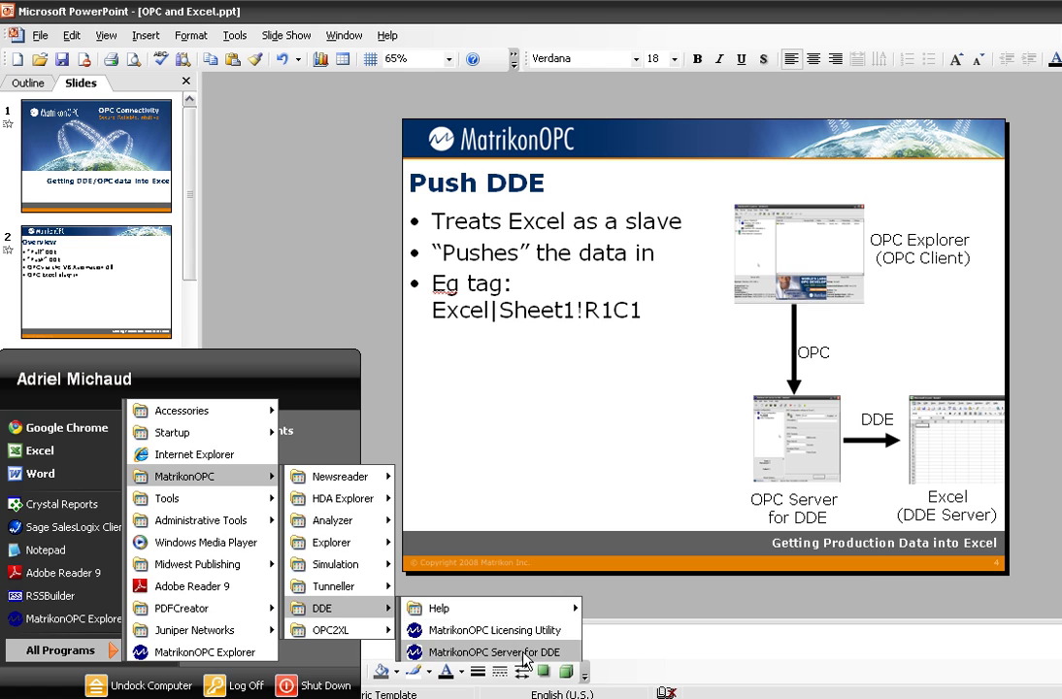
left_click(466, 652)
Step: Add an enabled DDE configuration named Excel under Server Configuration, using 1500 ms timeouts
right_click(466, 221)
left_click(498, 228)
left_click(510, 359)
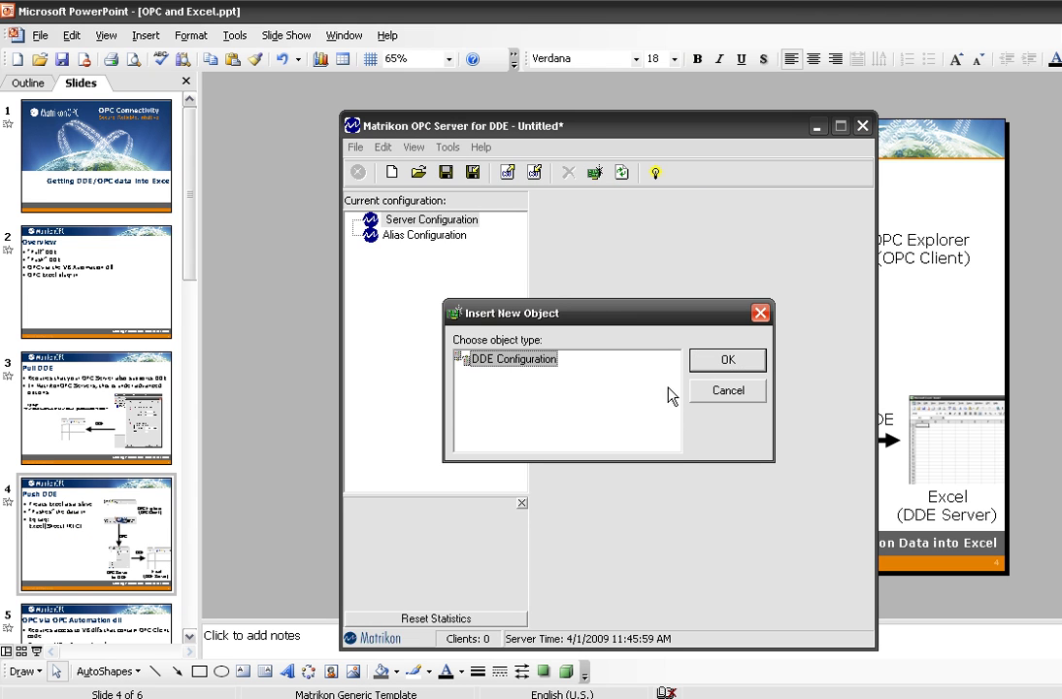
left_click(721, 366)
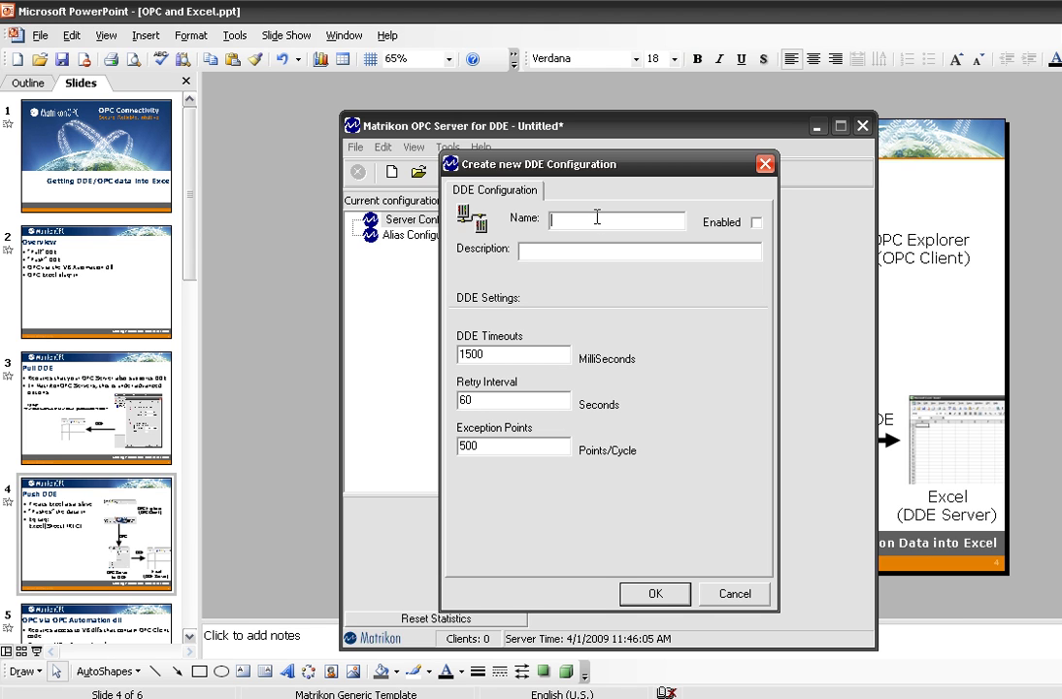
type("Excel")
left_click(756, 222)
left_click(664, 596)
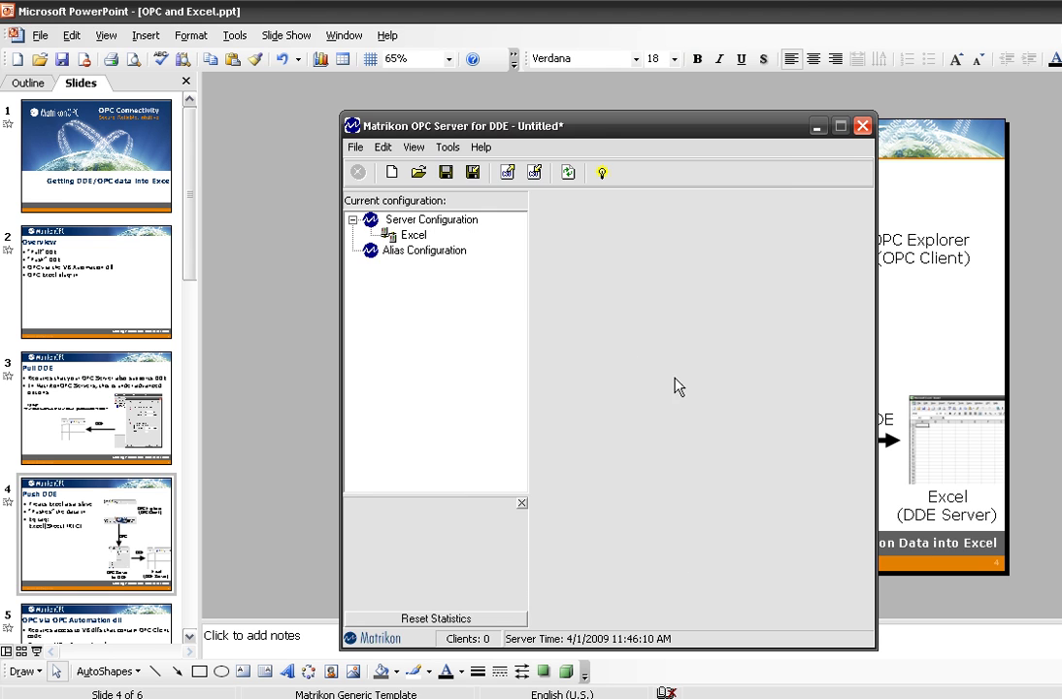
left_click(412, 236)
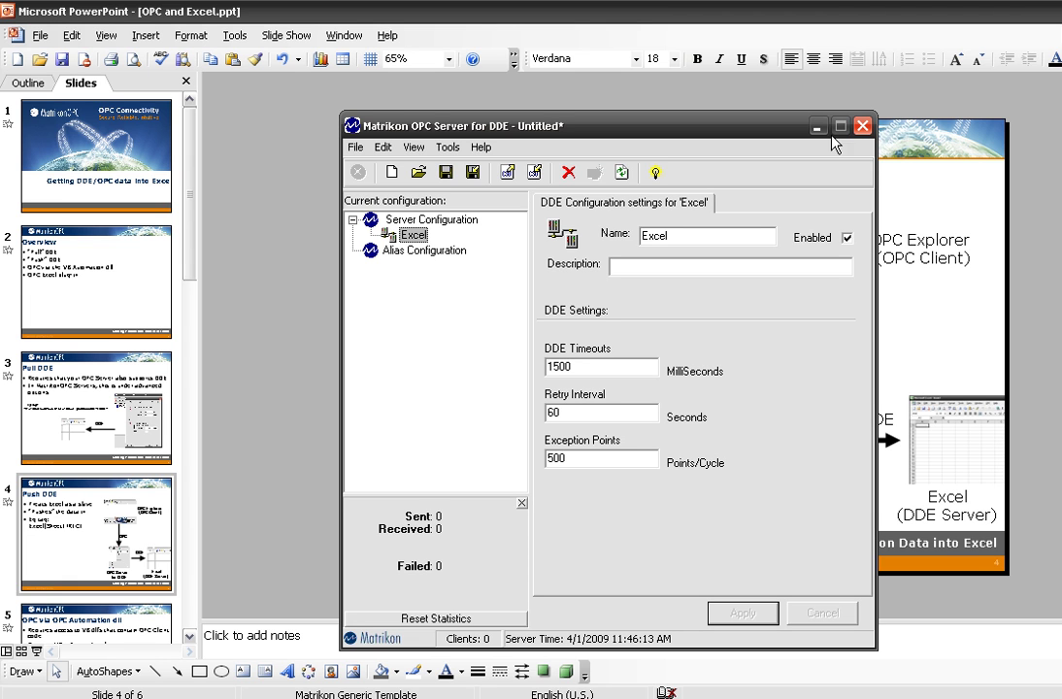
key("super")
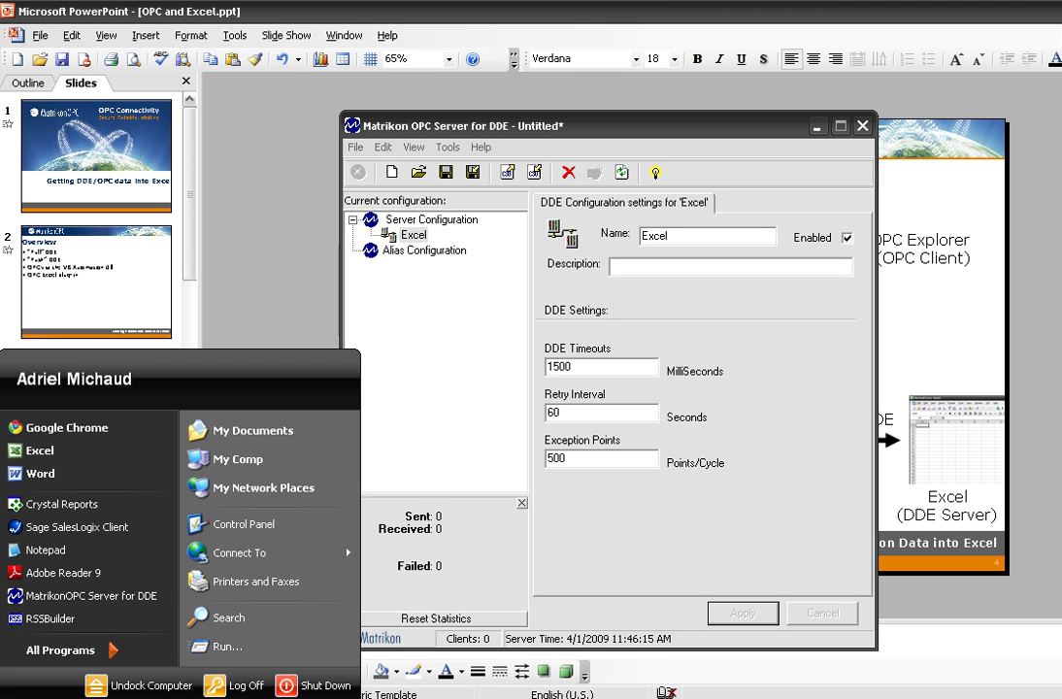
Step: Launch Excel with a blank Book1 and place its restored window at the upper right
left_click(69, 450)
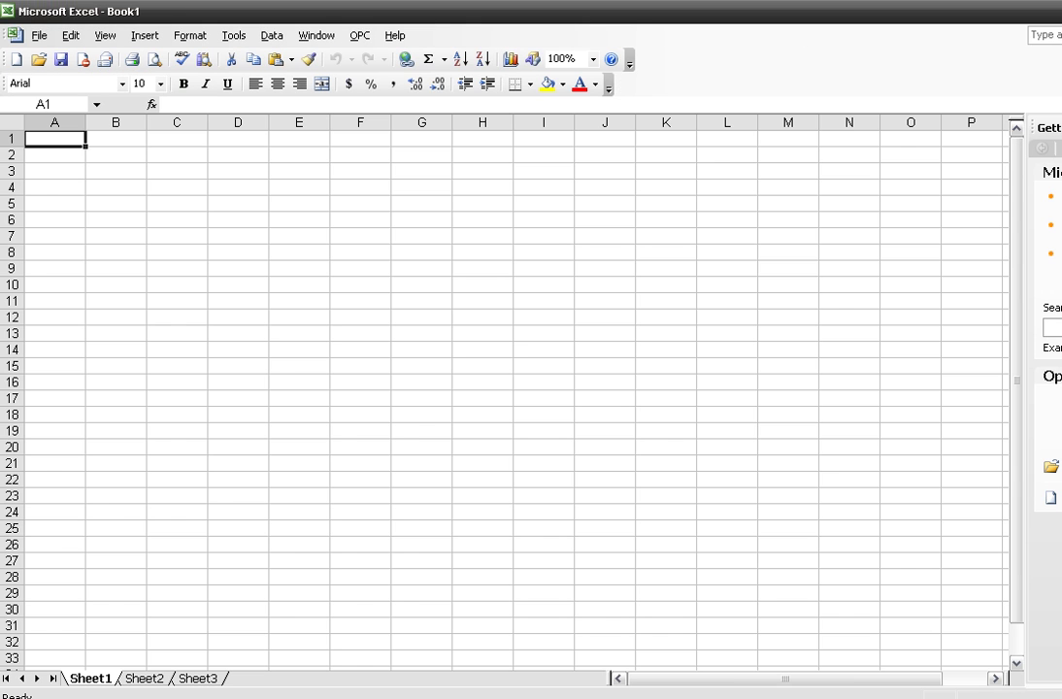
double_click(568, 11)
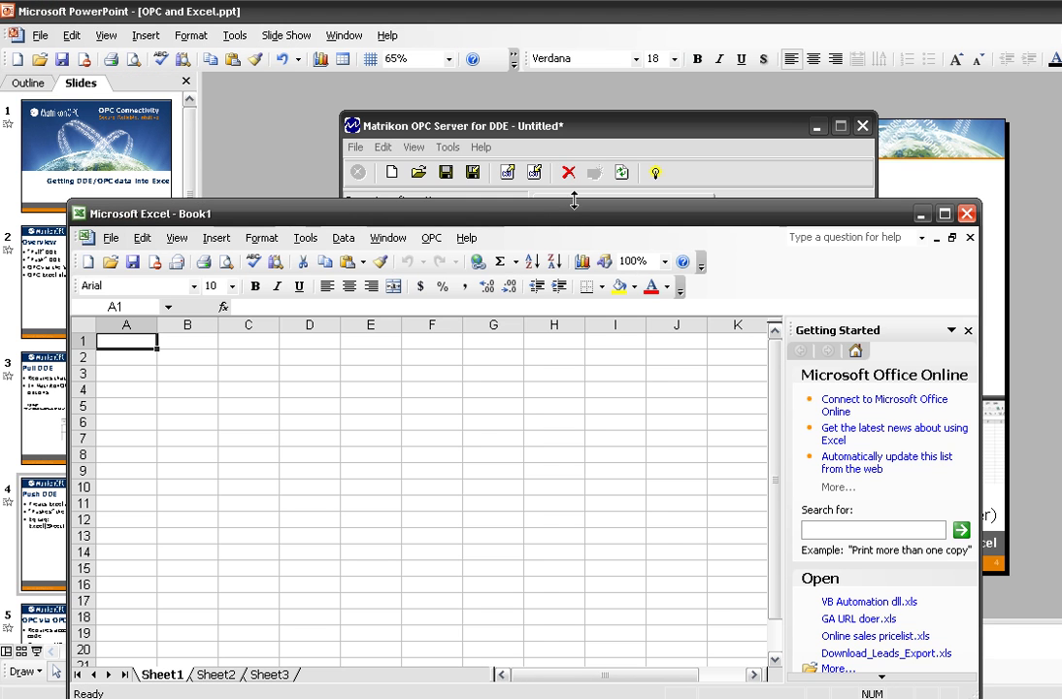
left_click_drag(568, 224, 991, 112)
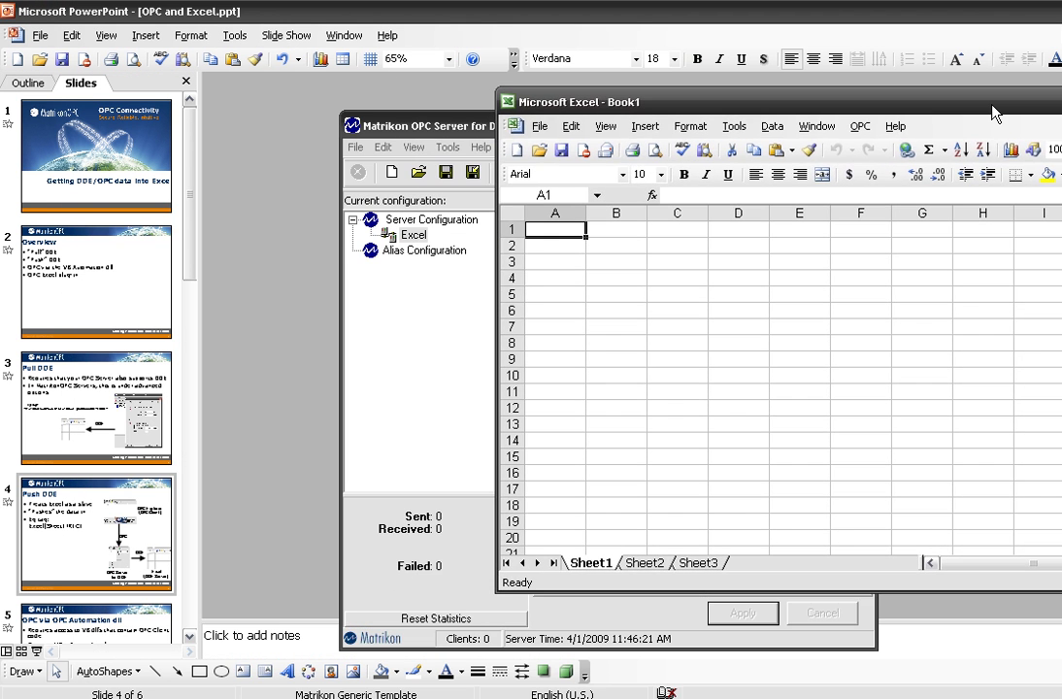
key("super")
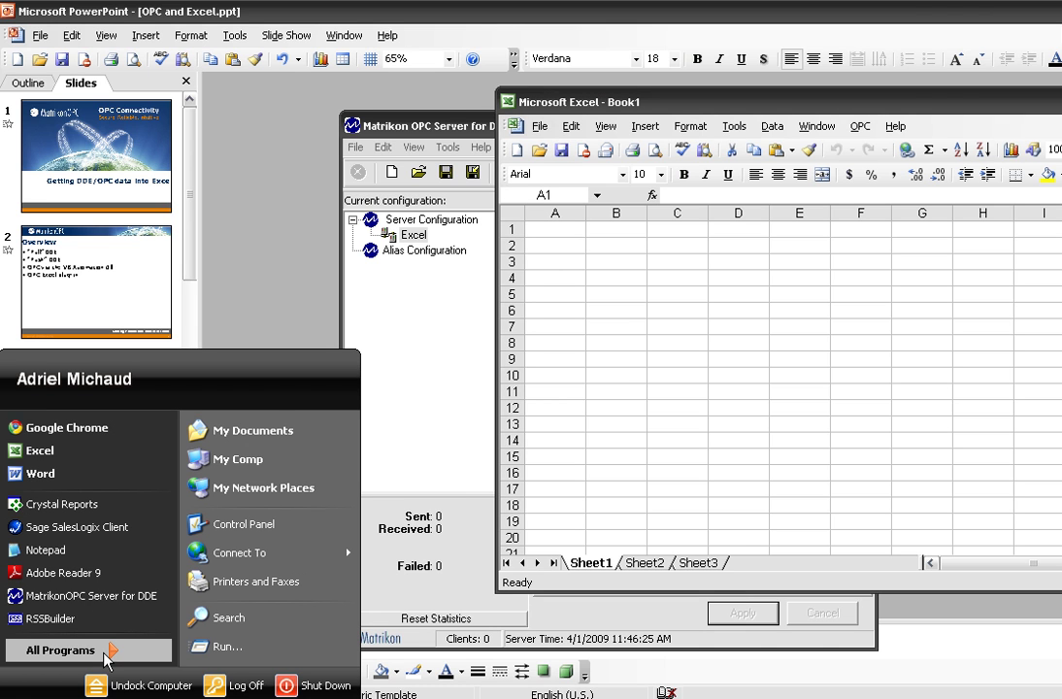
Step: Launch MatrikonOPC Explorer from the MatrikonOPC program folder, then switch back to the slide
mouse_move(109, 649)
mouse_move(254, 476)
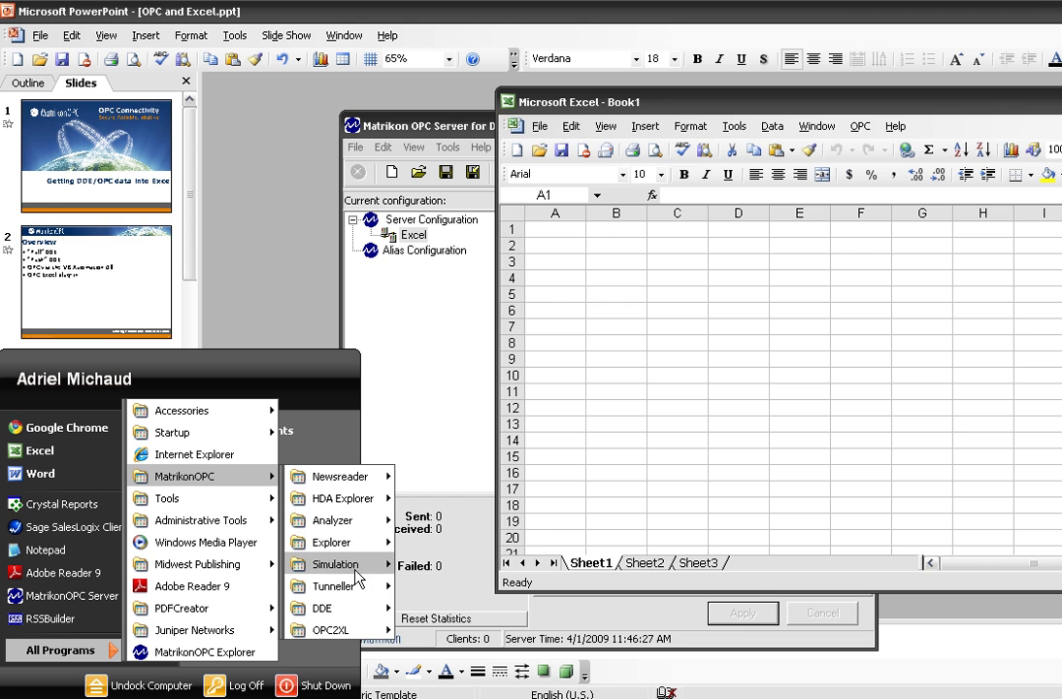
mouse_move(377, 544)
left_click(466, 562)
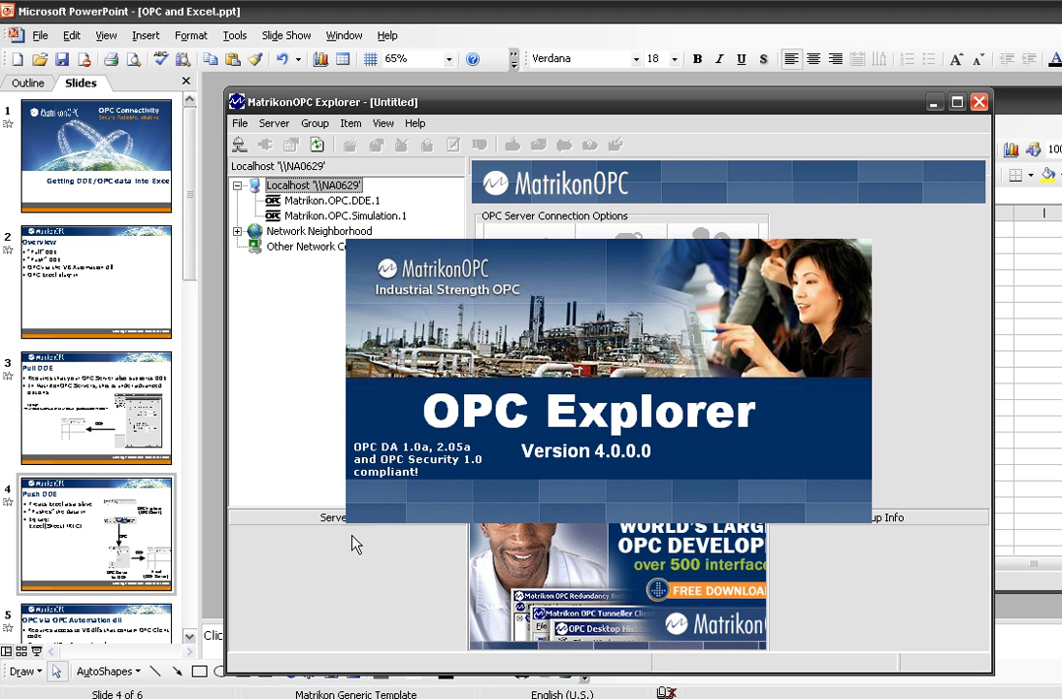
key("alt+Tab")
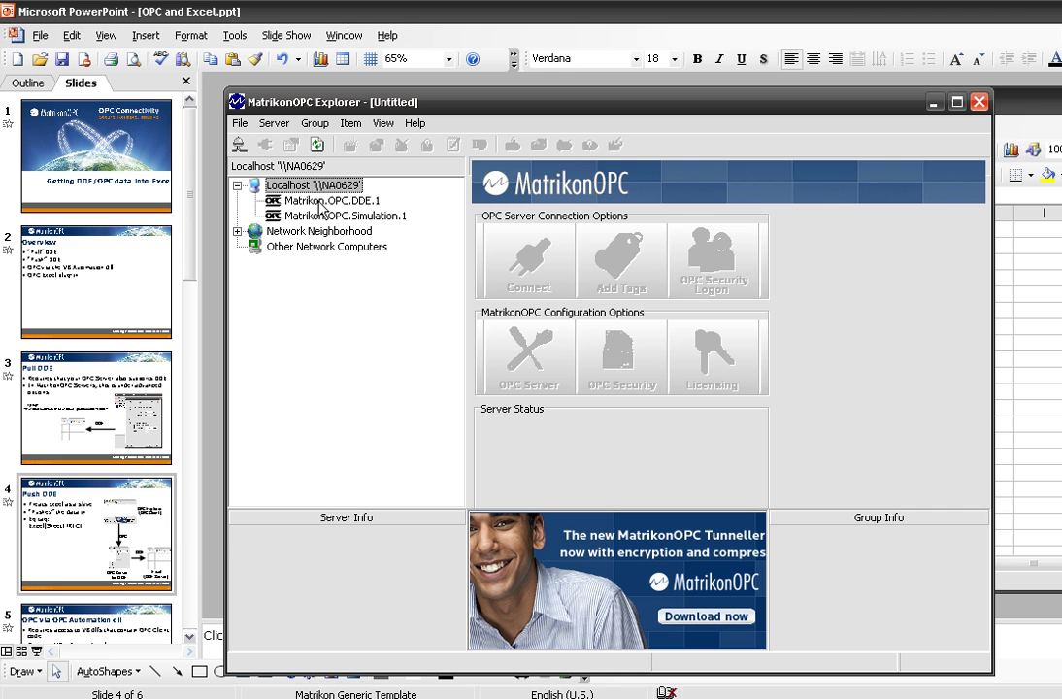
Step: Connect to Matrikon.OPC.DDE.1 and add a new group, Group0
double_click(320, 201)
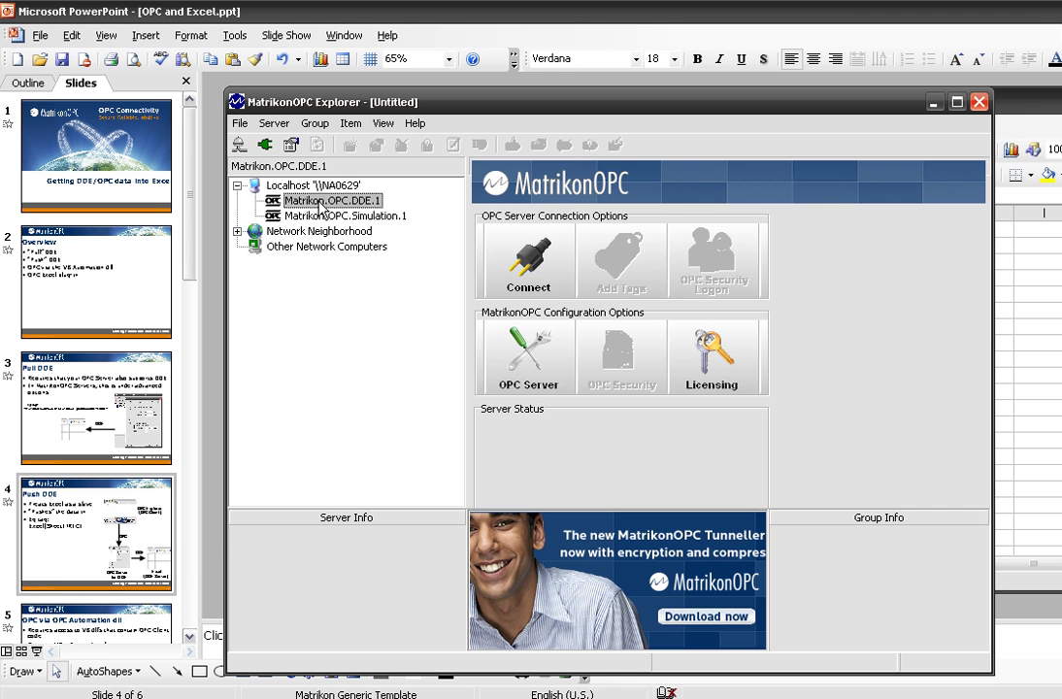
right_click(320, 204)
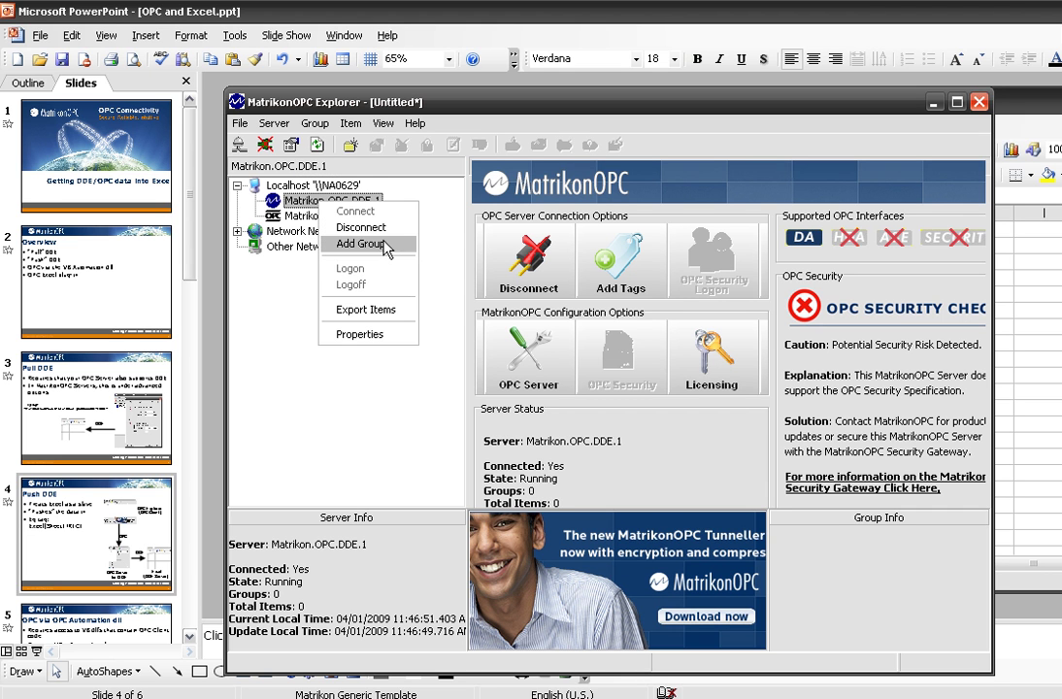
left_click(346, 244)
left_click(824, 339)
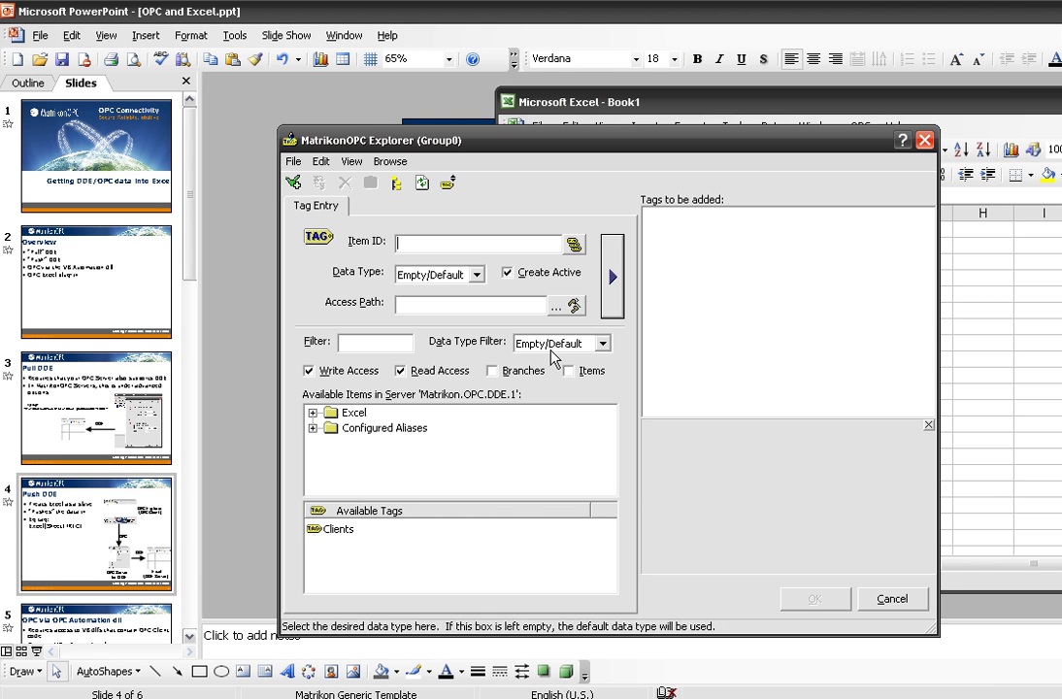
Step: Browse the Excel tags, queue the TopicName!ItemName template, then delete it
left_click(335, 412)
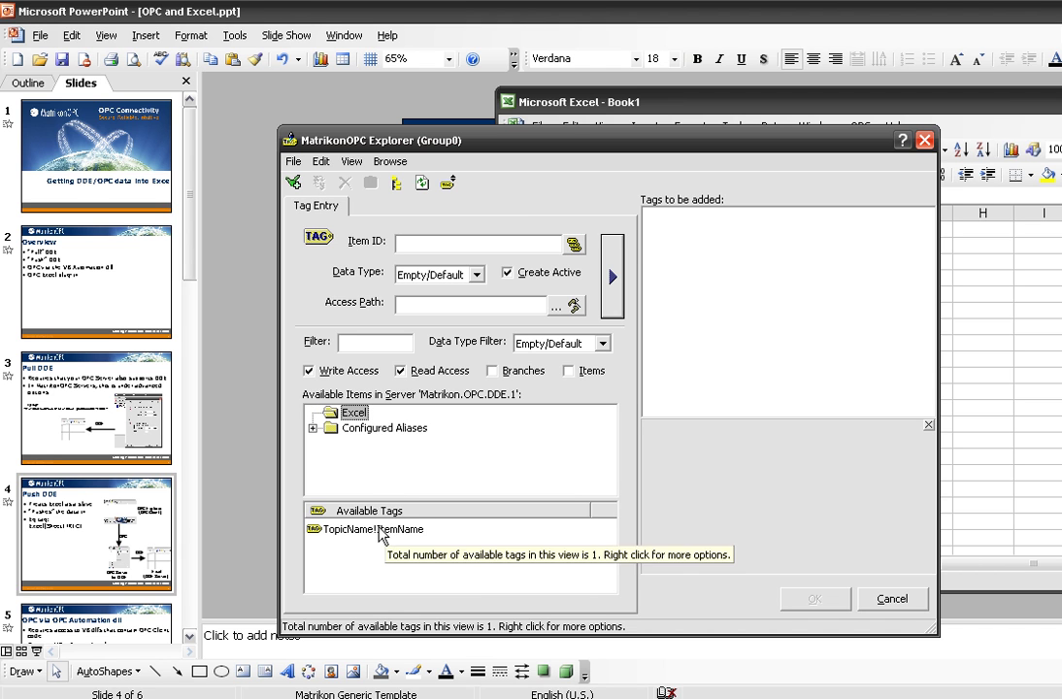
double_click(379, 533)
left_click(700, 246)
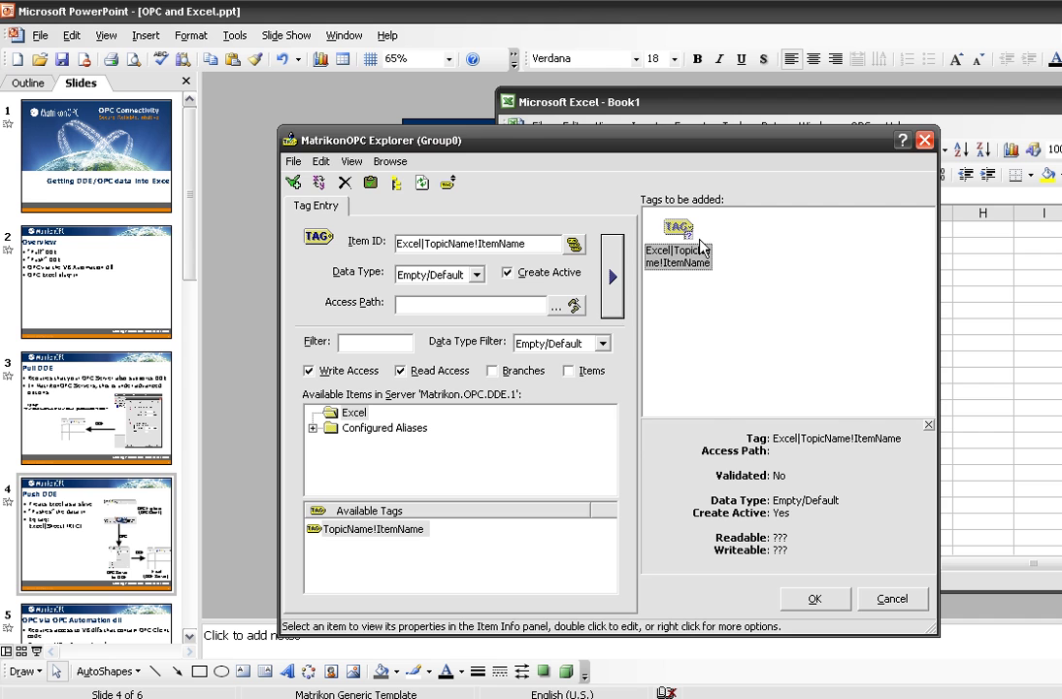
key("Delete")
left_click(575, 420)
Step: Set the item ID to Excel|Sheet1!R1C1, add it to Group0, and widen the Quality column
left_click_drag(529, 244, 424, 244)
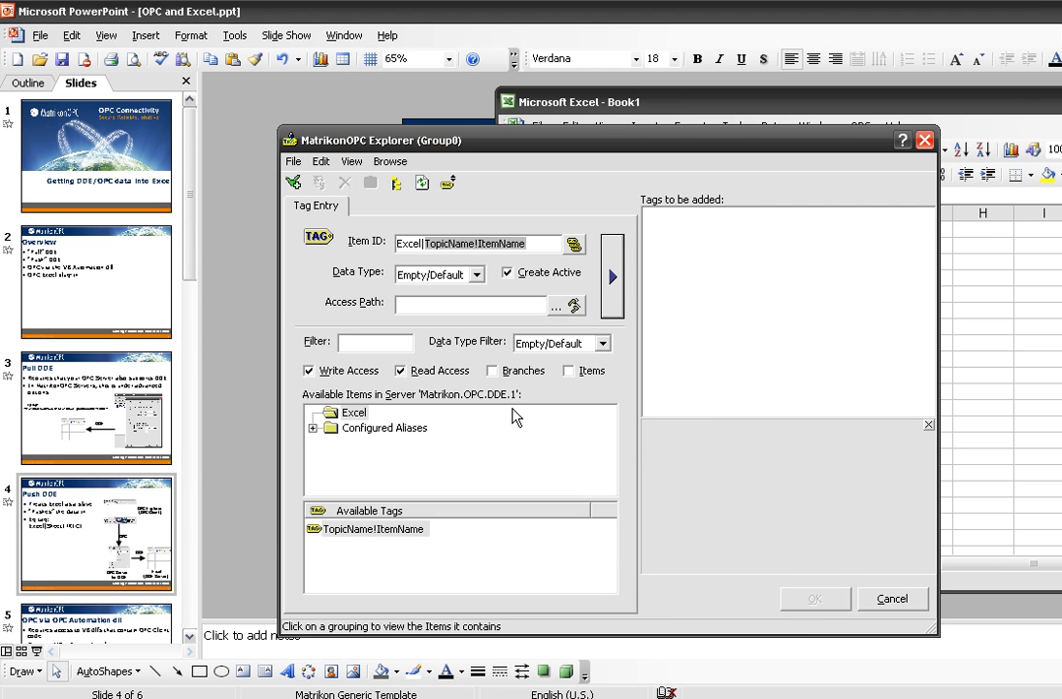
type("Sheet1!")
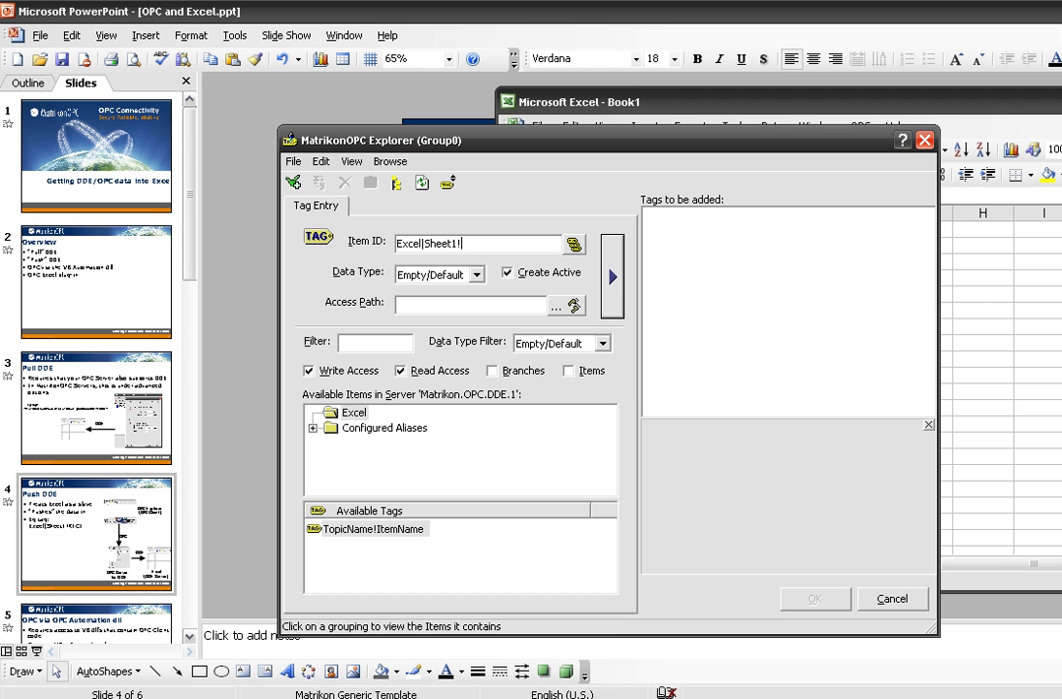
type("R1C1")
left_click(613, 277)
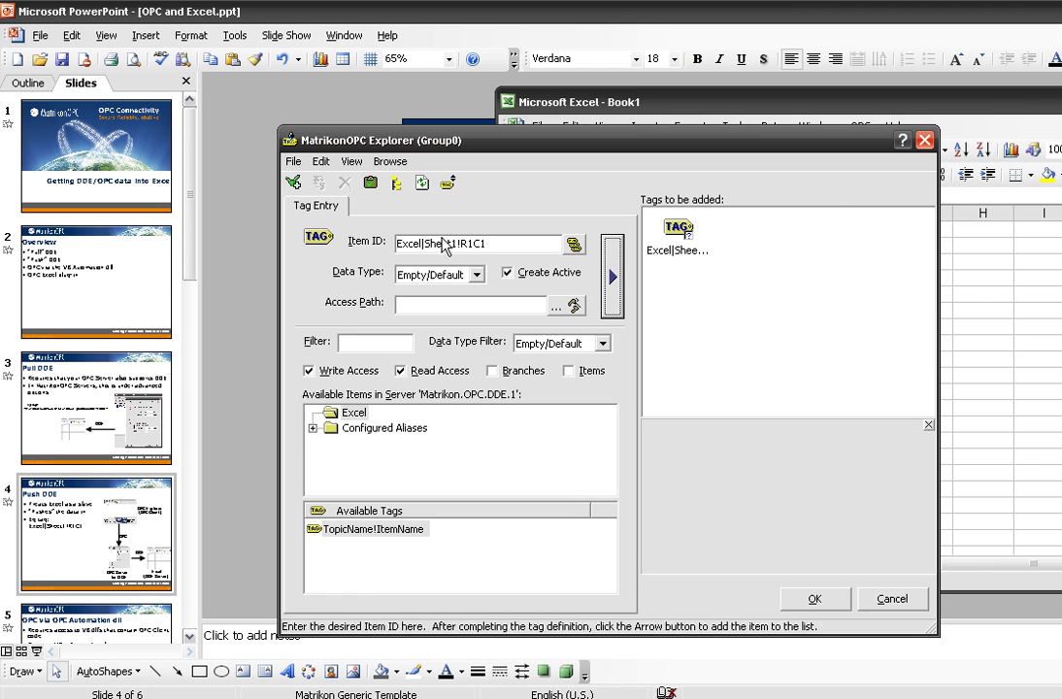
left_click(293, 185)
left_click_drag(600, 121, 598, 235)
left_click_drag(809, 314, 862, 314)
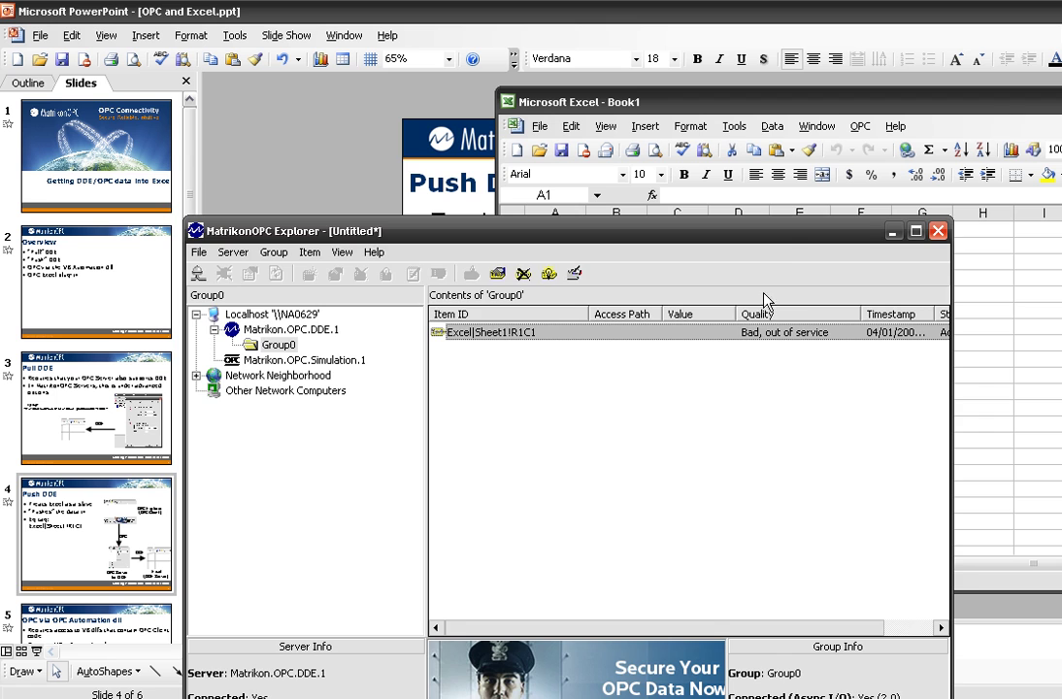
left_click_drag(783, 243, 785, 335)
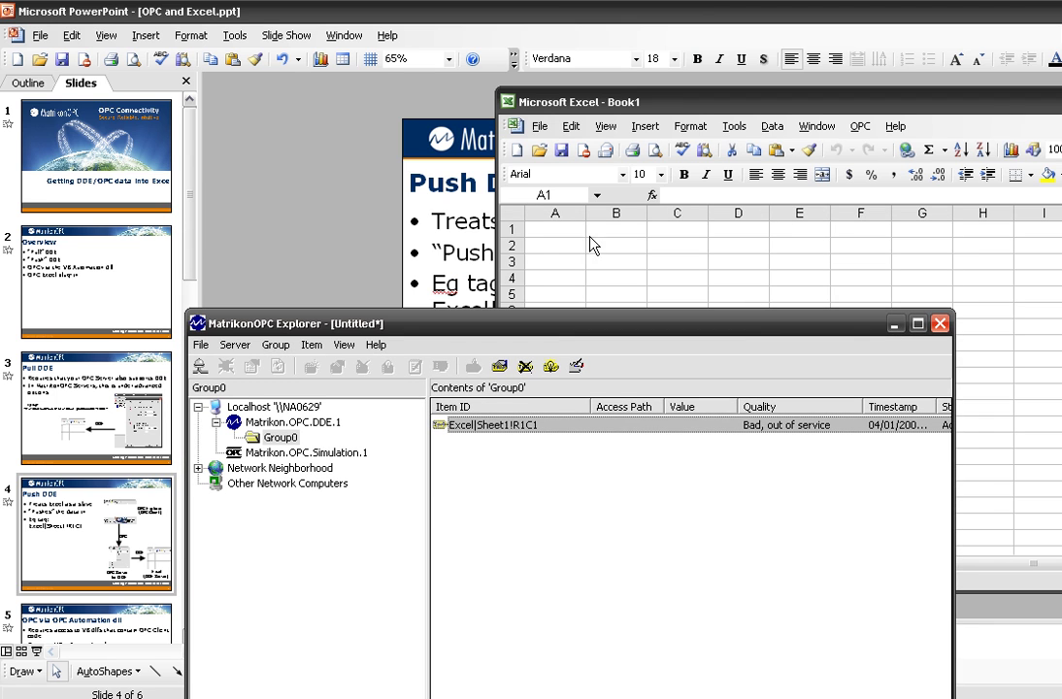
Step: Write the value 'Hi there!' to the Excel|Sheet1!R1C1 item in OPC Explorer
right_click(570, 426)
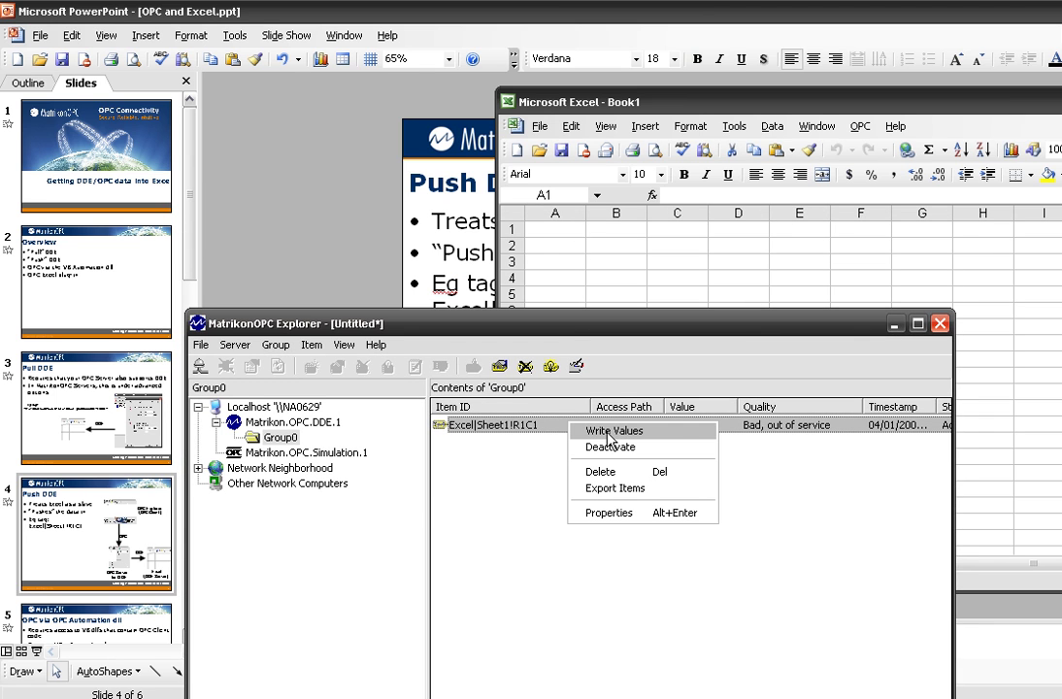
left_click(608, 437)
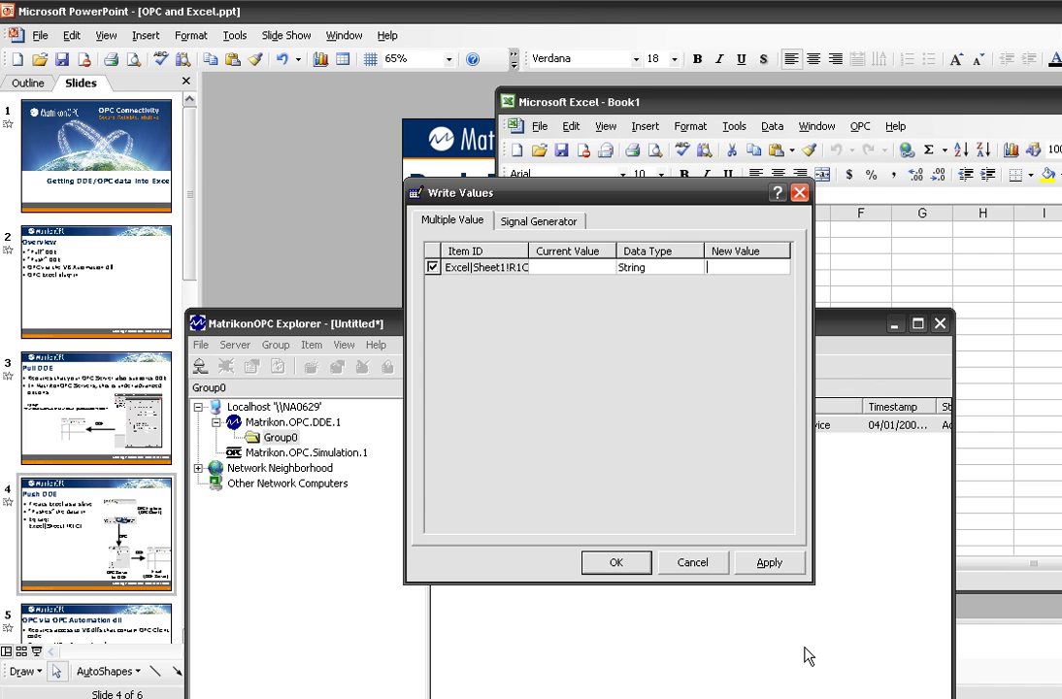
type("Hi there!")
left_click(616, 562)
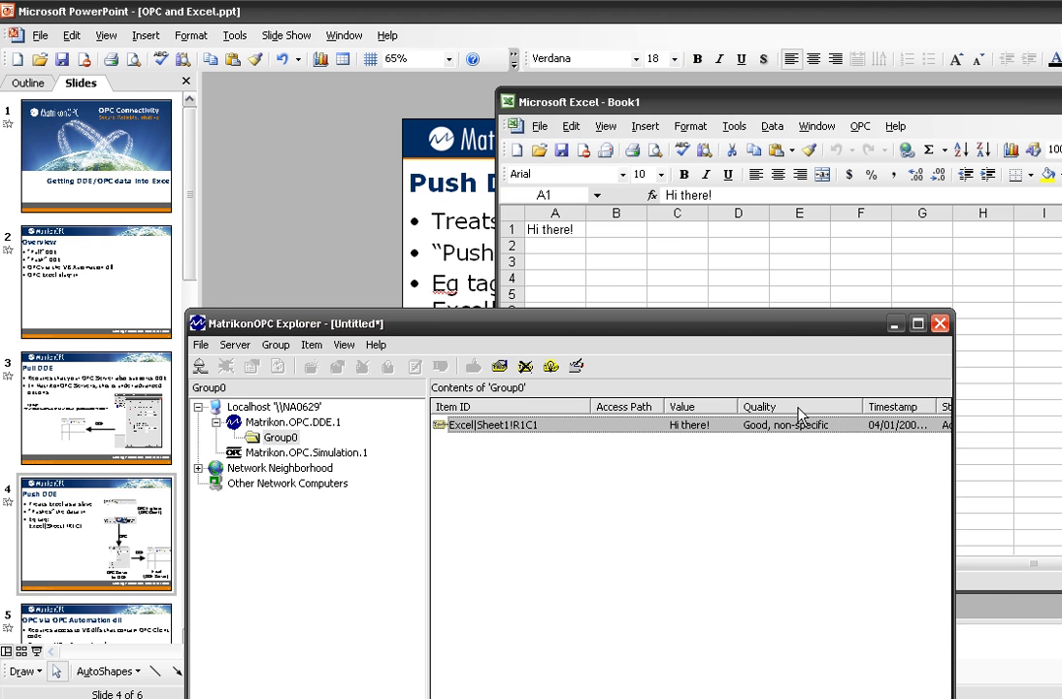
left_click_drag(791, 337, 446, 155)
Step: Enter 56 in Excel cell A1, then bring OPC Explorer forward to show the updated tag
left_click(658, 238)
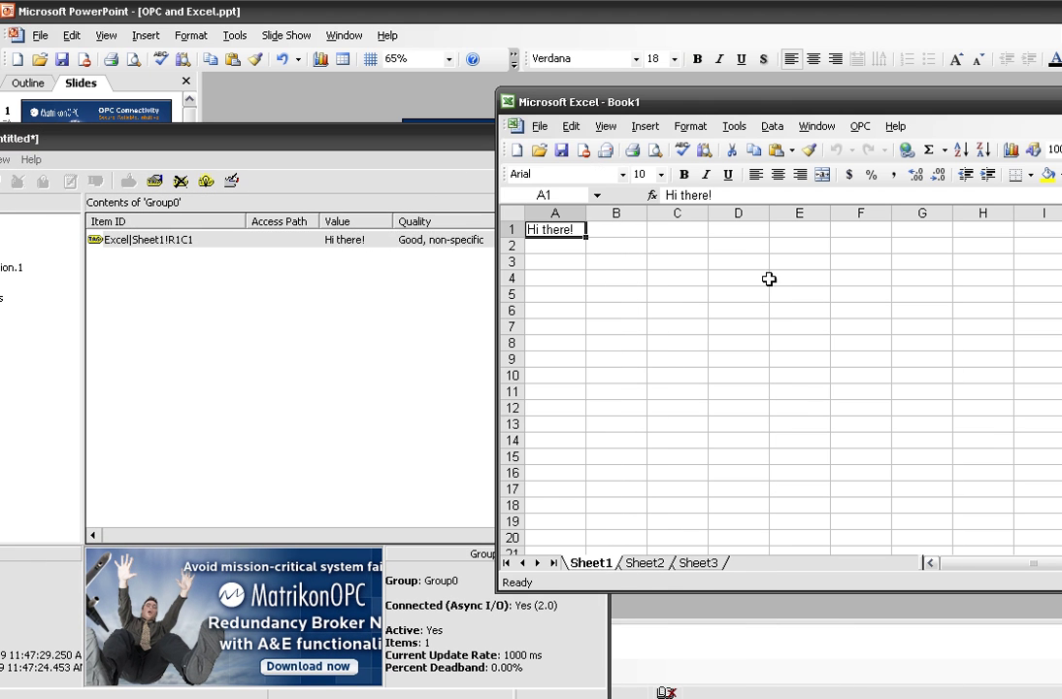
left_click(581, 247)
left_click(560, 231)
type("56")
key("Return")
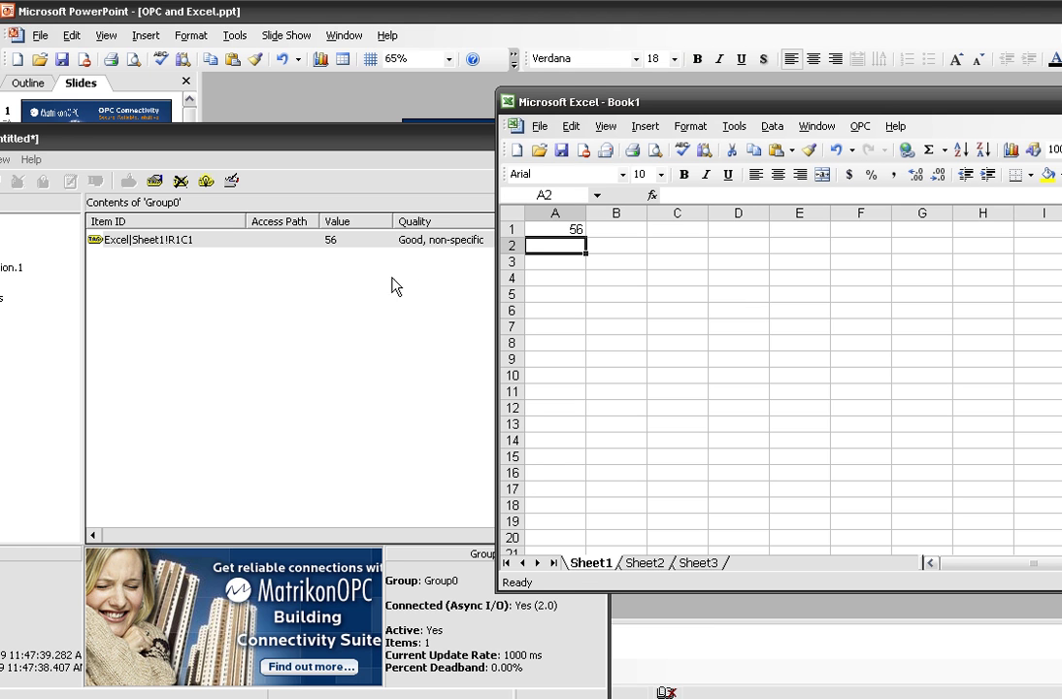
left_click(330, 167)
left_click_drag(330, 167, 725, 312)
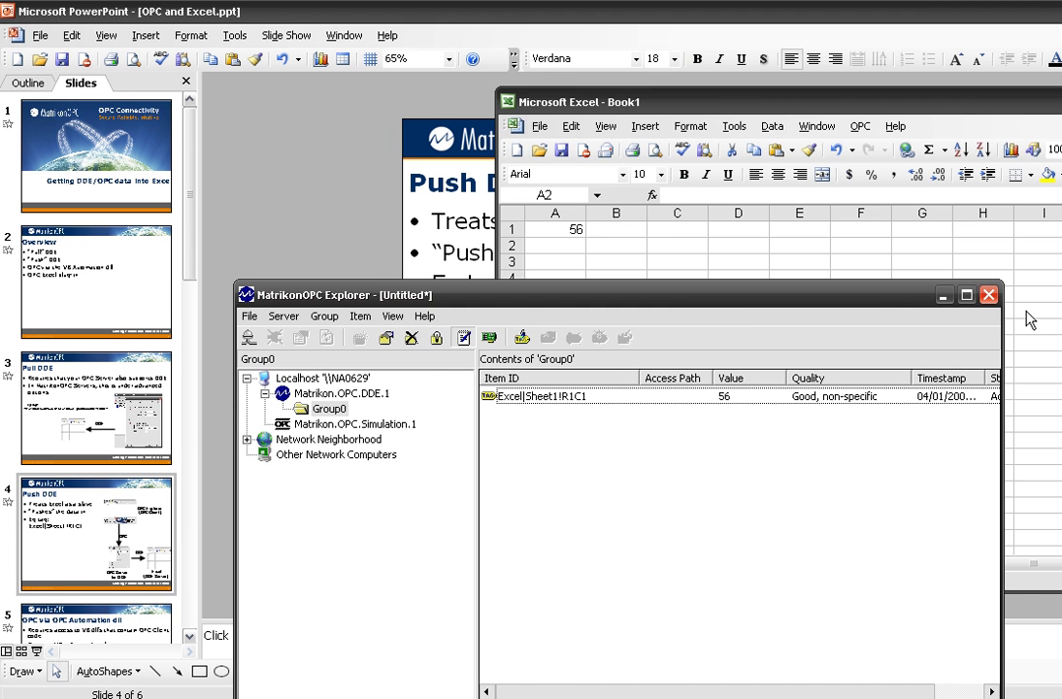
Step: Close the OPC Explorer session and Excel's Book1, declining to save either
left_click(991, 303)
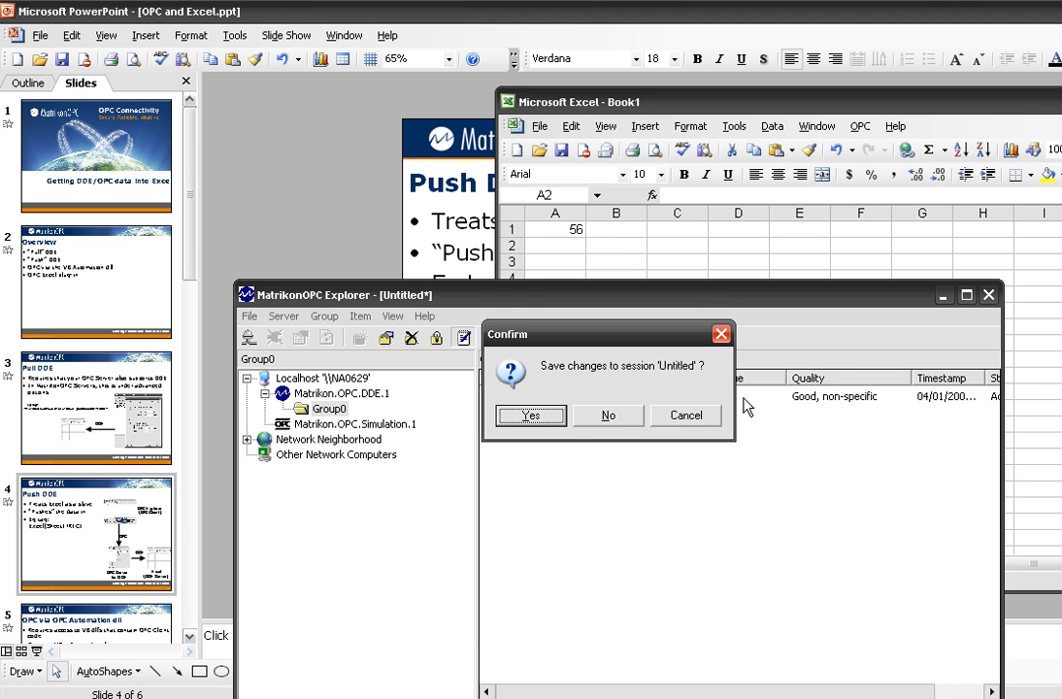
left_click(610, 418)
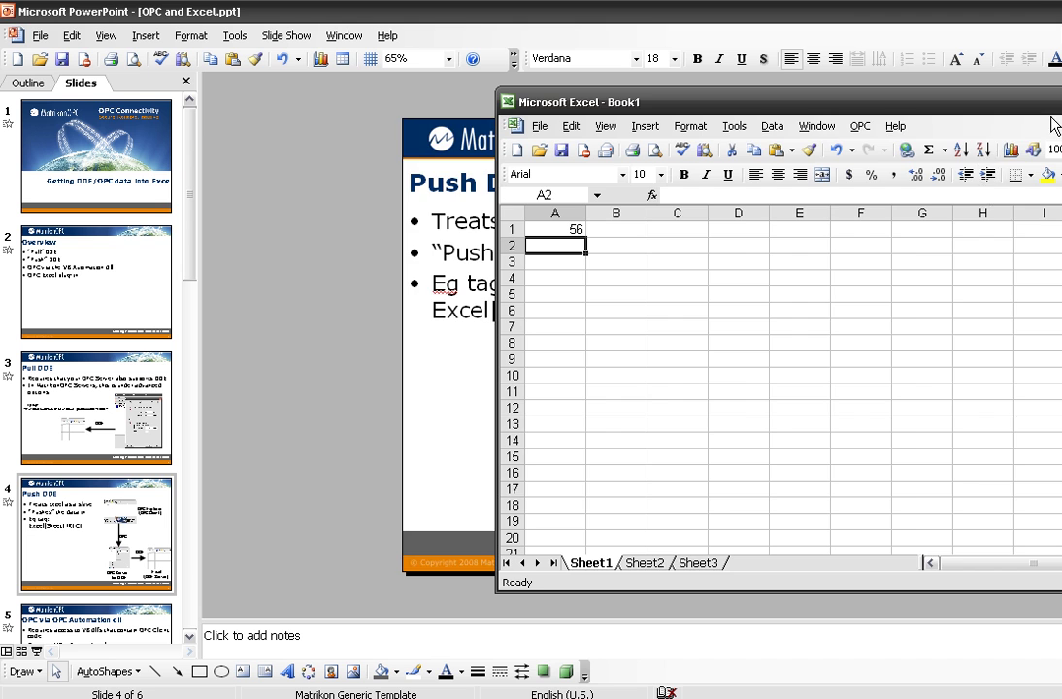
left_click_drag(903, 105, 680, 114)
key("alt+F4")
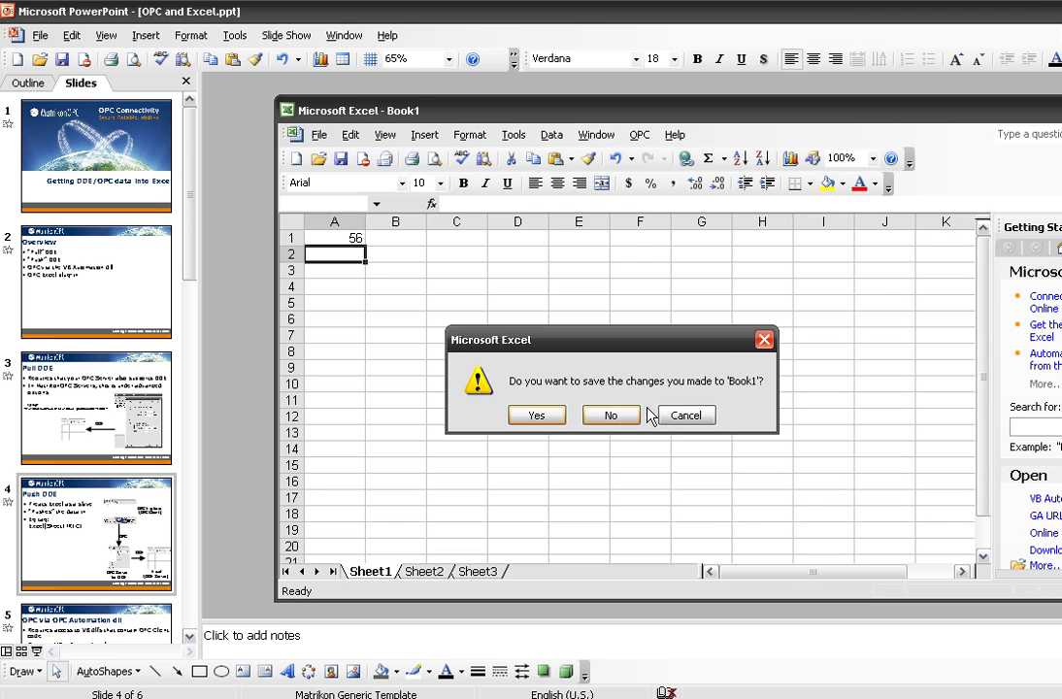
left_click(604, 417)
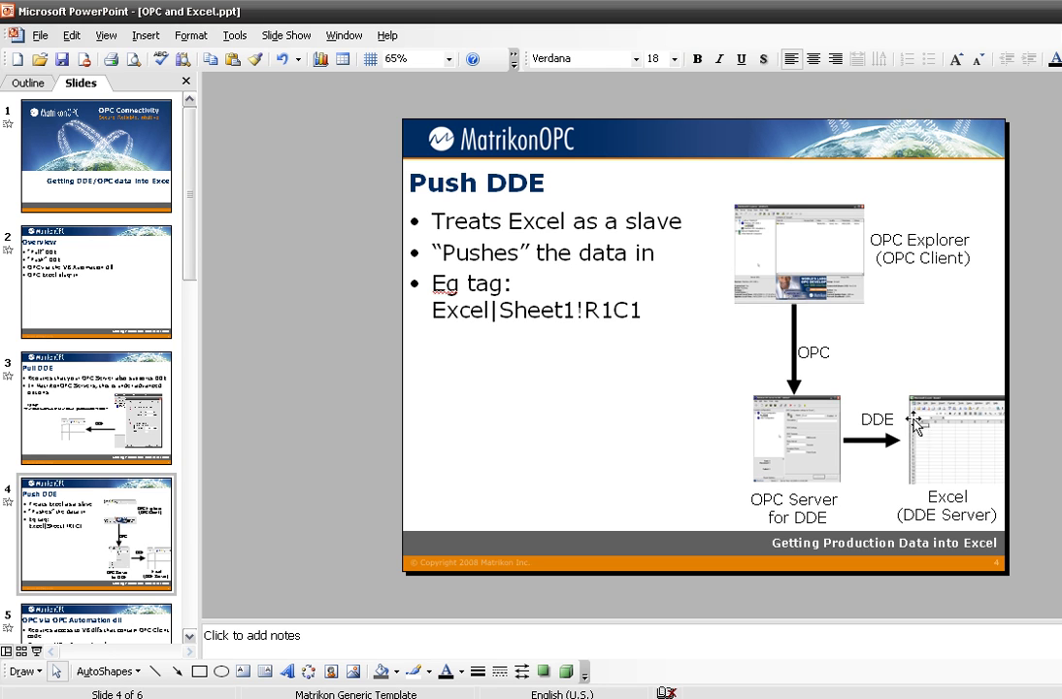
Step: Page past the Pull DDE and Push DDE slides to slide 5, OPC via OPC Automation dll
left_click(141, 384)
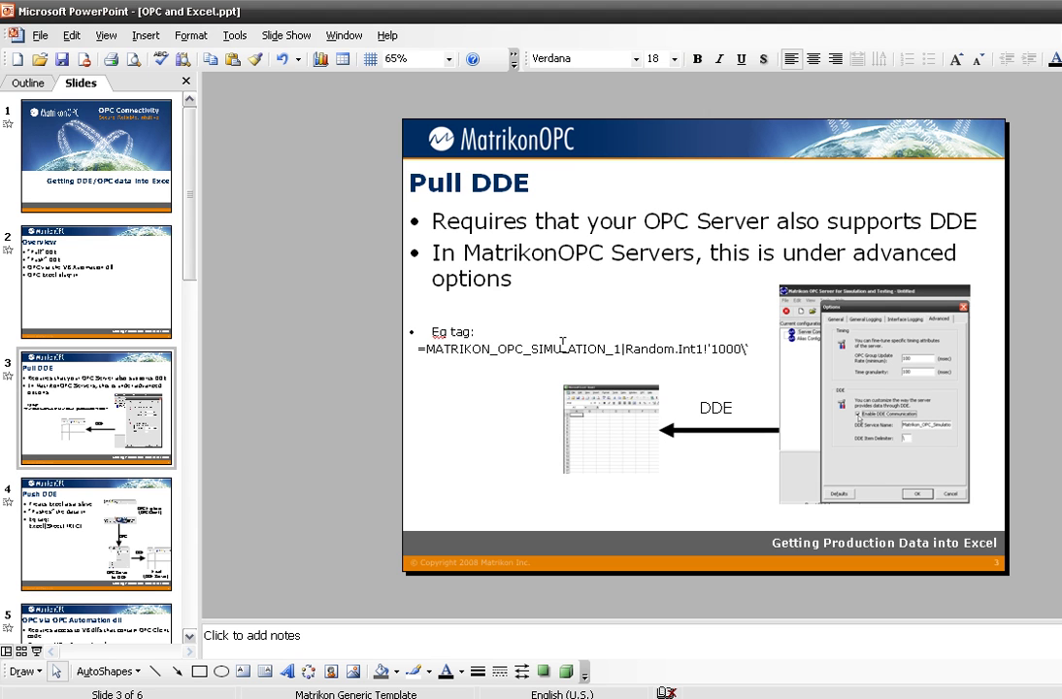
left_click(105, 479)
scroll(105, 398, "down", 1)
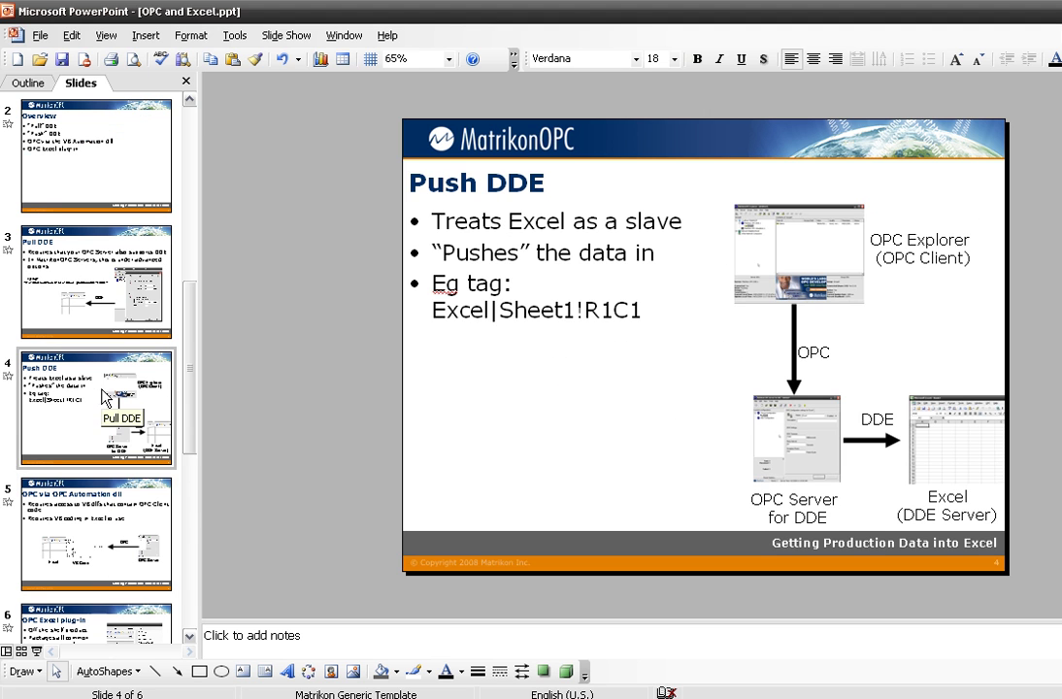
left_click(112, 495)
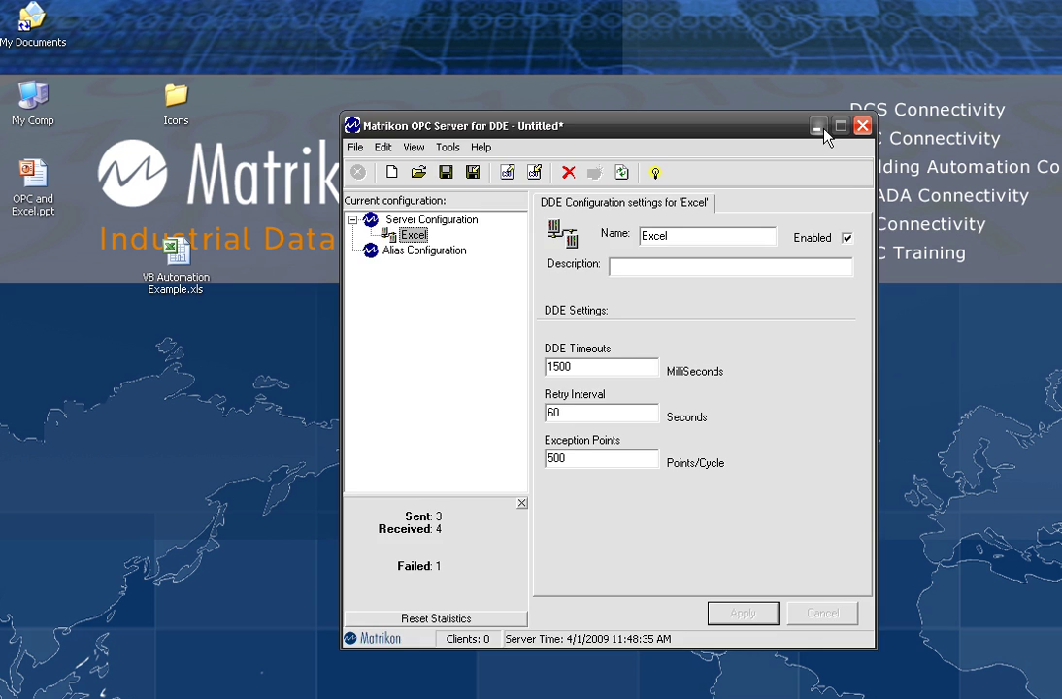
Step: Minimize the DDE server and open VB Automation Example.xls maximized on its Random sheet
left_click(820, 128)
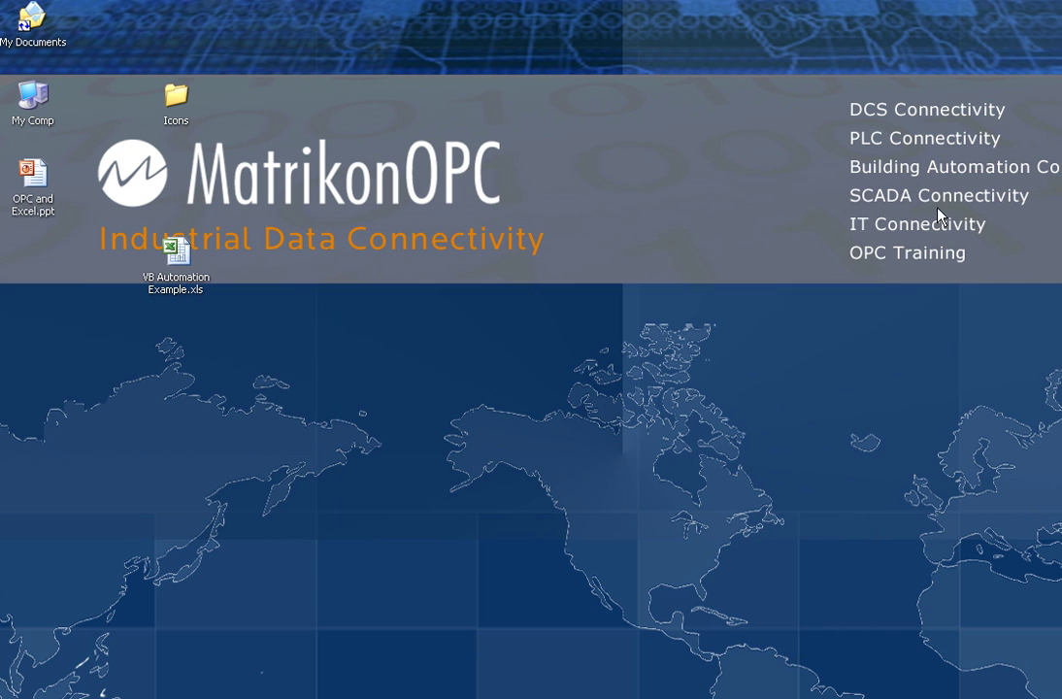
double_click(175, 291)
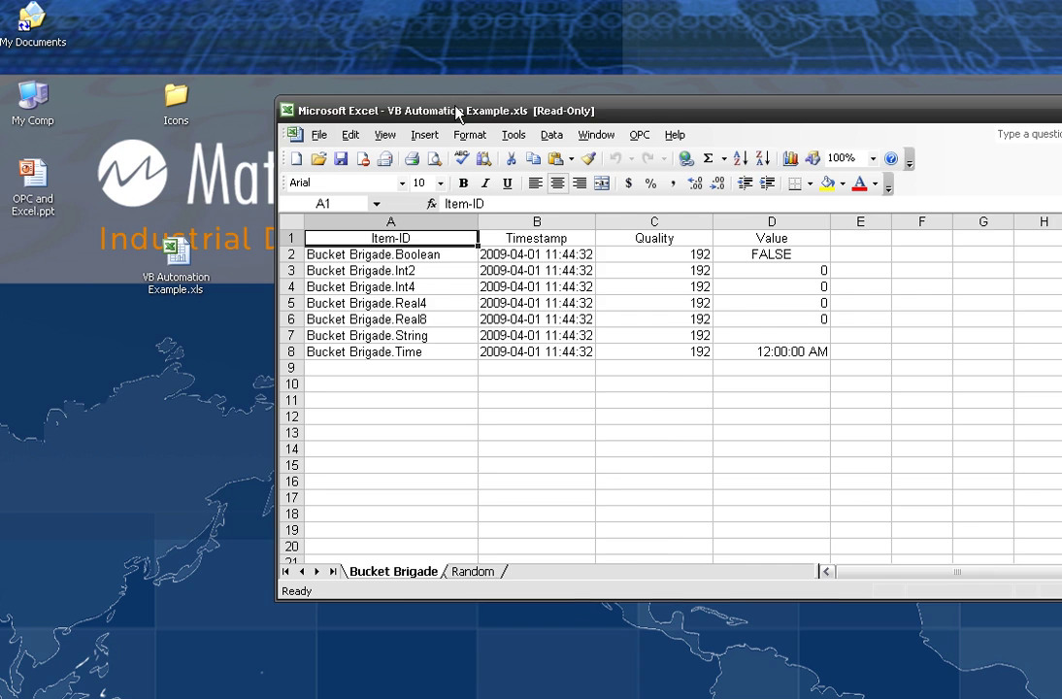
left_click_drag(455, 110, 379, 109)
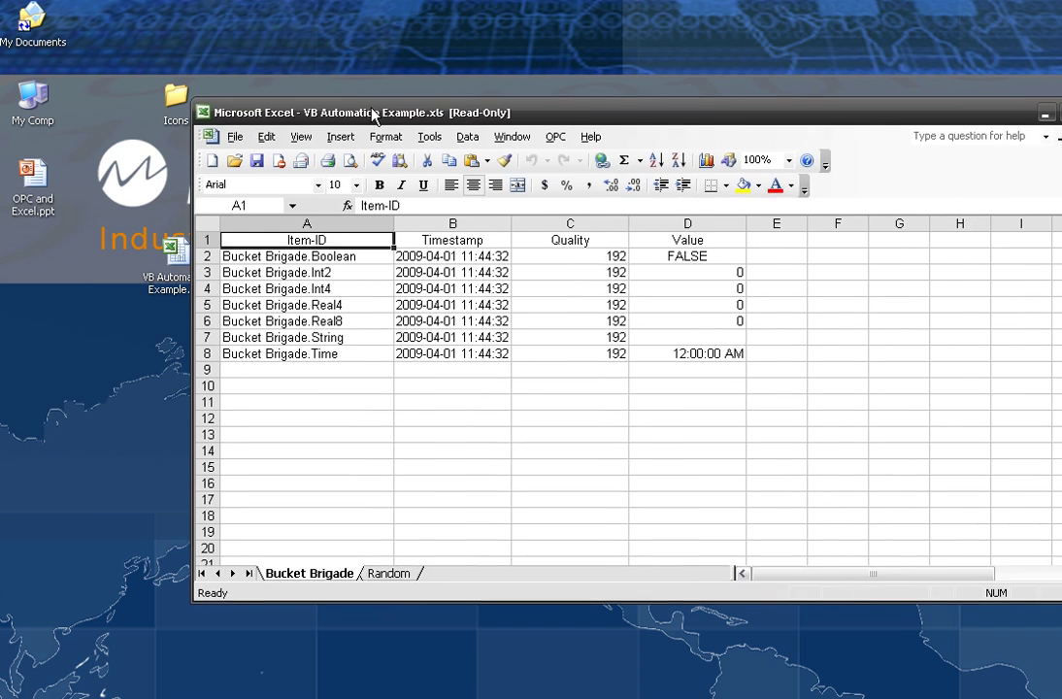
double_click(379, 109)
left_click(197, 679)
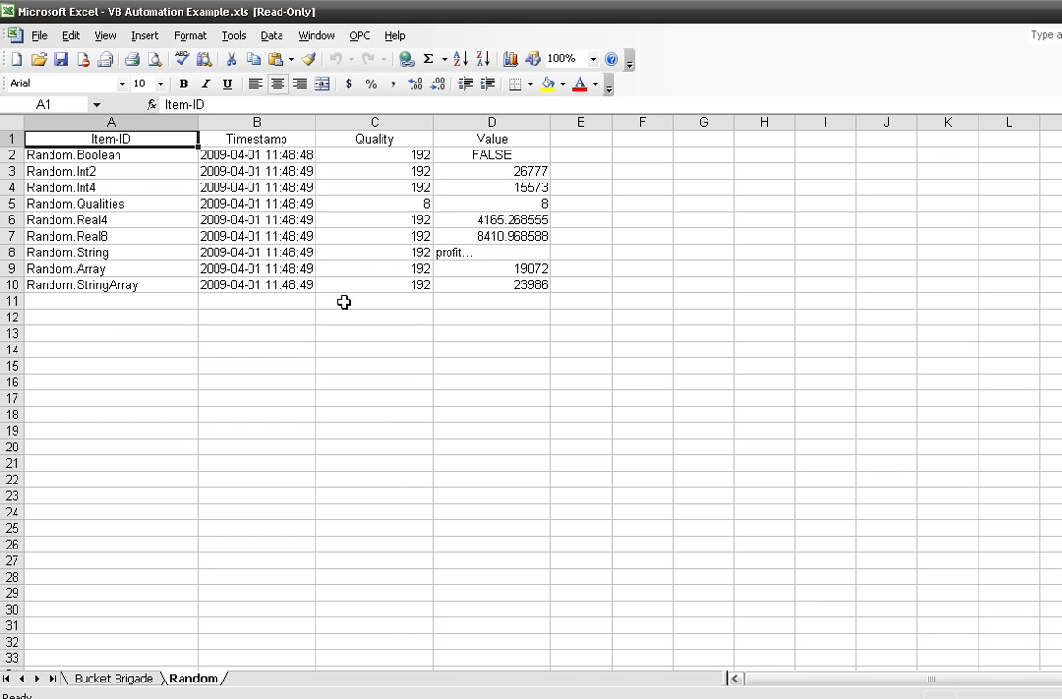
Step: Open the Visual Basic Editor through Tools > Macro
left_click(233, 35)
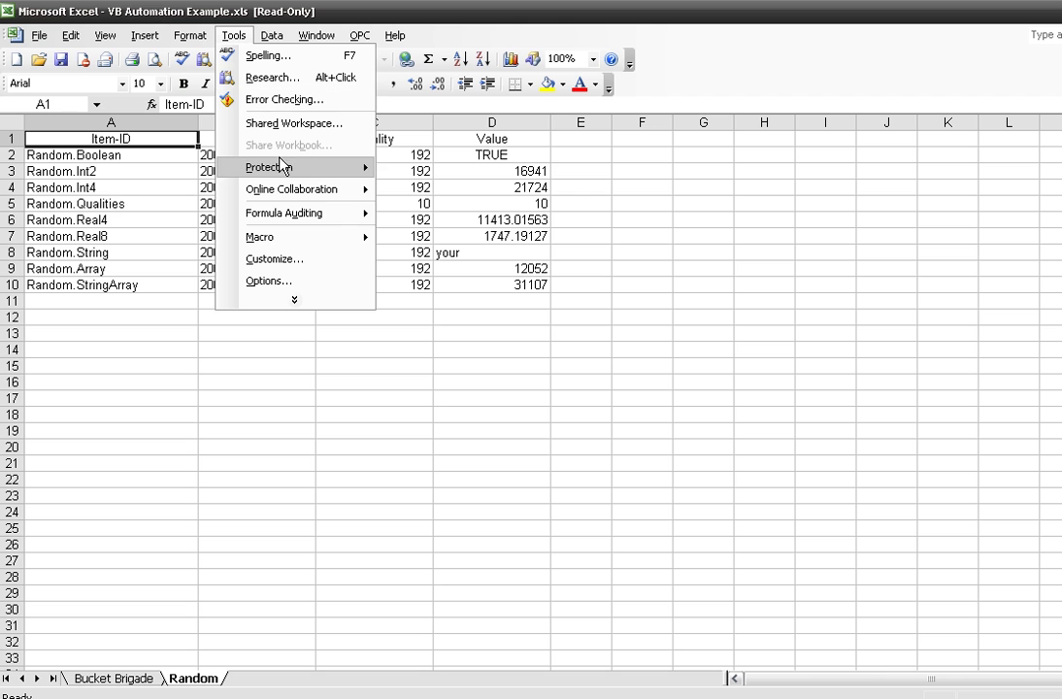
mouse_move(297, 242)
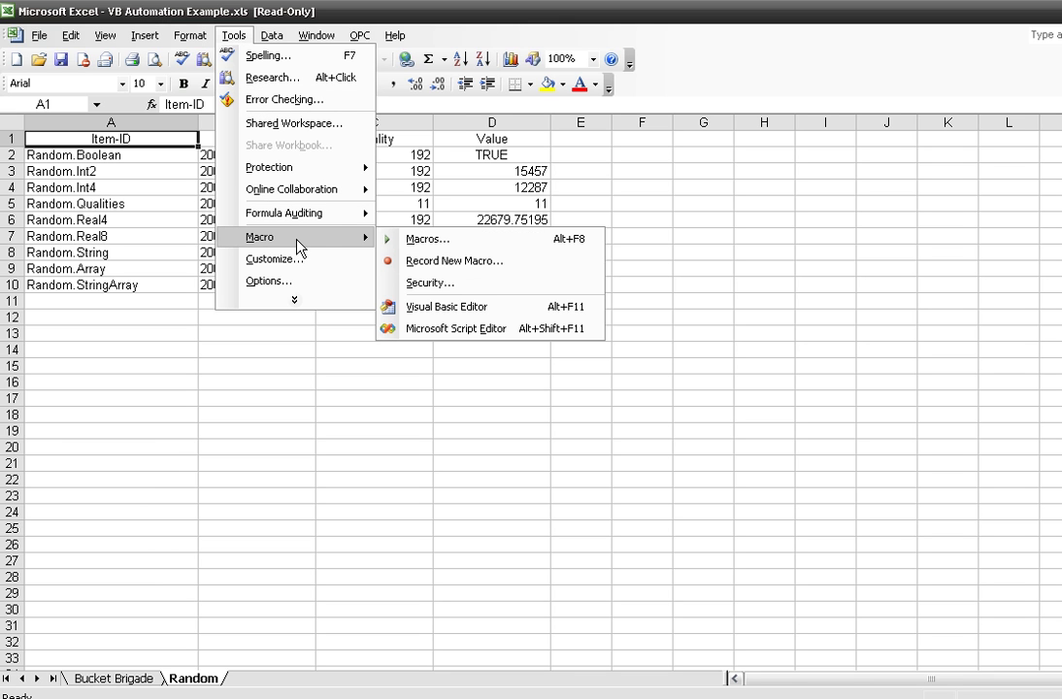
left_click(512, 307)
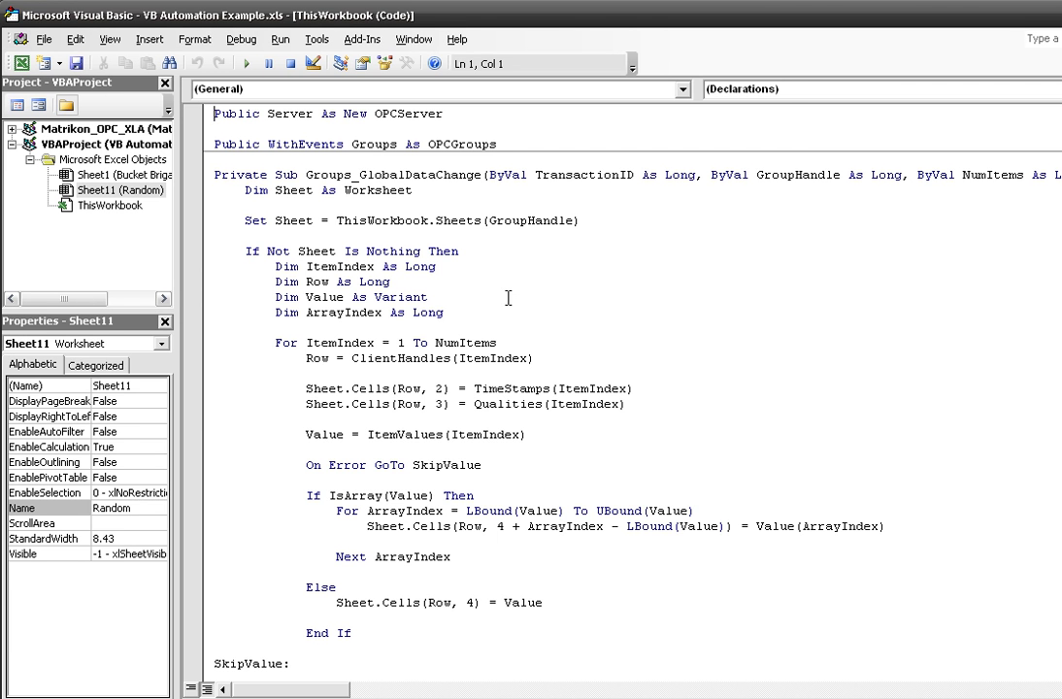
Step: Highlight the Workbook_Open Server.Connect call and its Matrikon.OPC.Simulation server name
scroll(685, 297, "down", 20)
scroll(685, 296, "up", 6)
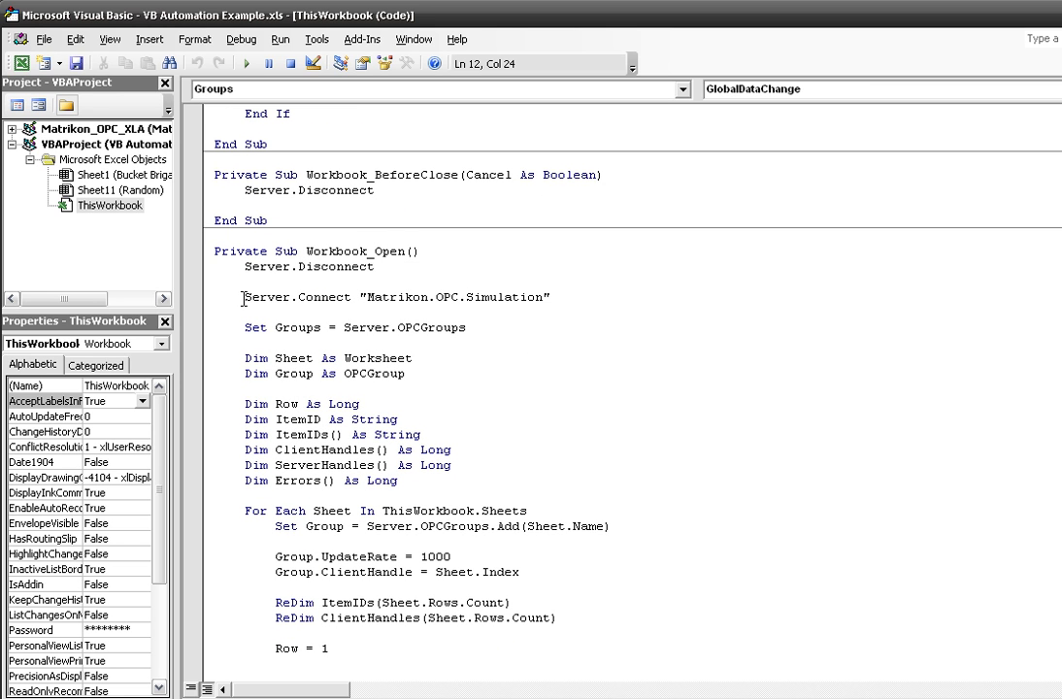
left_click_drag(243, 298, 553, 296)
left_click(622, 313)
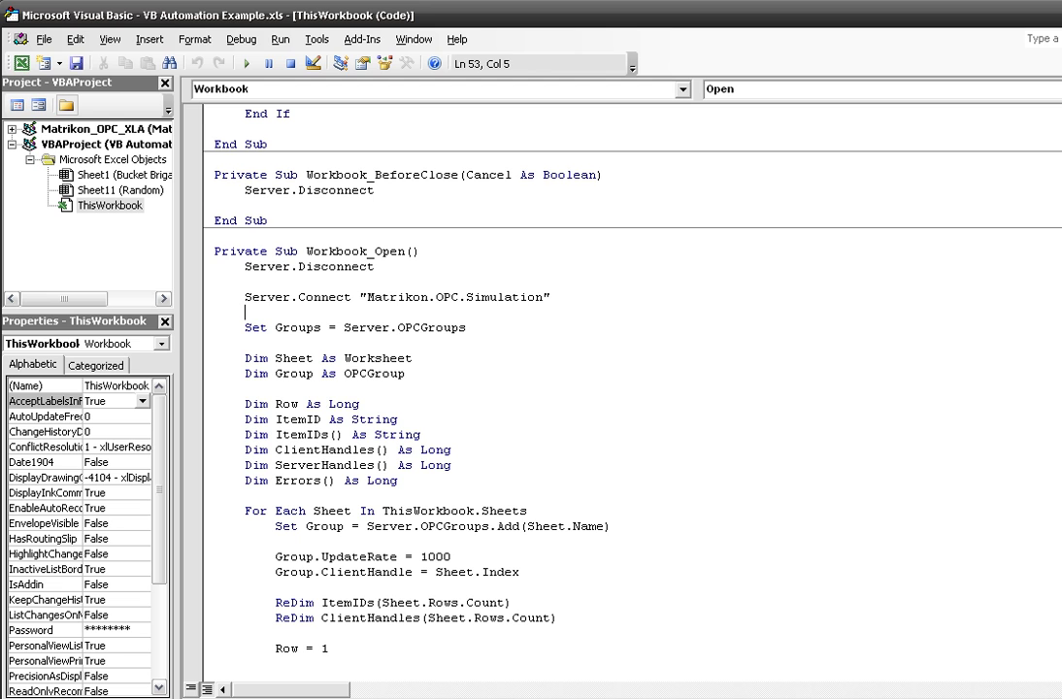
Step: Close the ThisWorkbook code window and return to the live Random sheet
key("ctrl+F4")
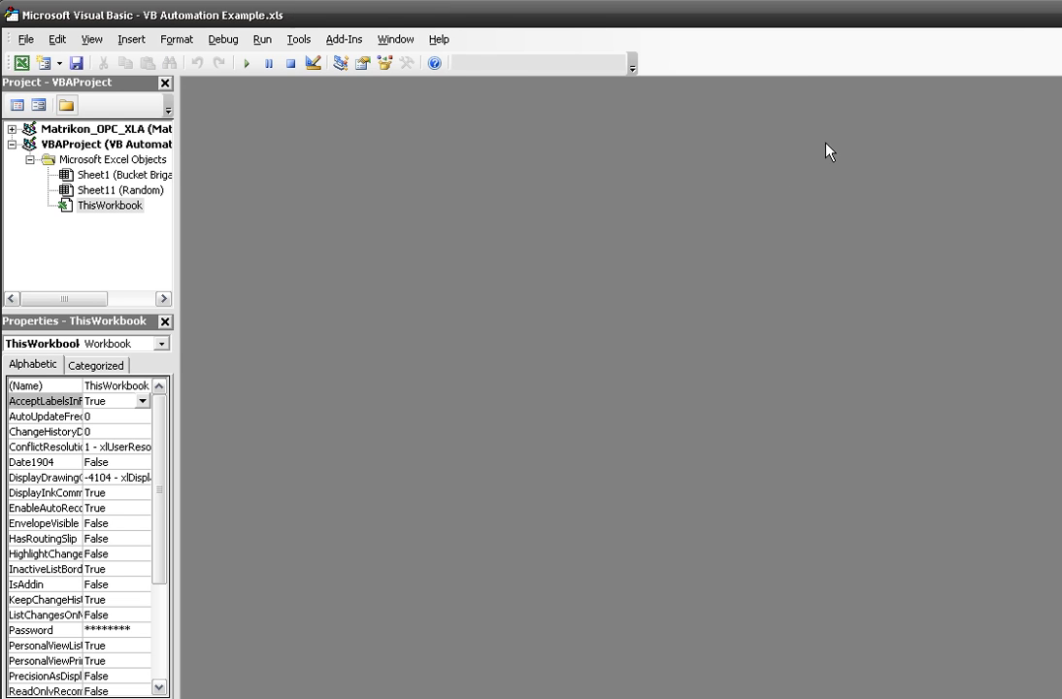
key("alt+F11")
left_click(555, 238)
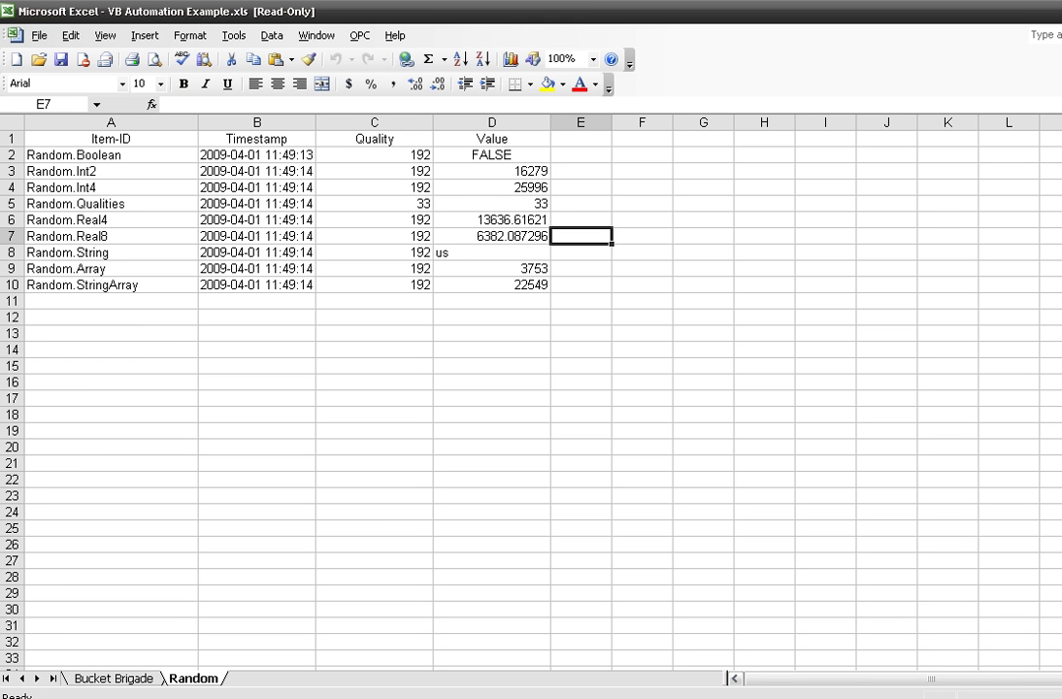
Step: Close the example workbook without saving and advance PowerPoint to slide 6, OPC Excel plug-in
key("alt+F4")
left_click(610, 416)
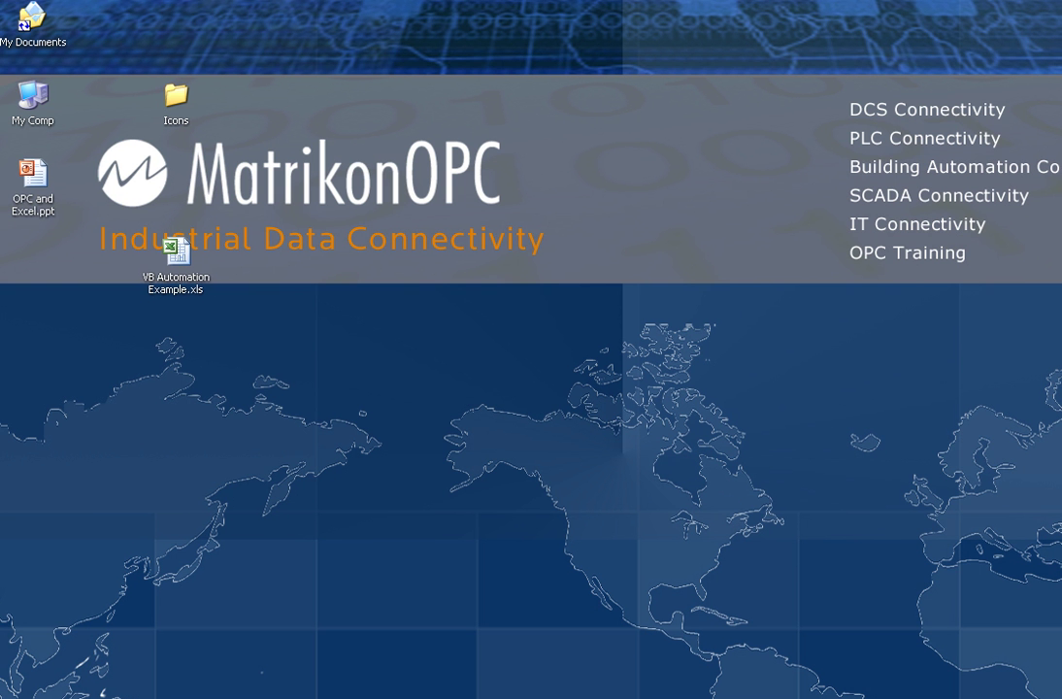
key("alt+Tab")
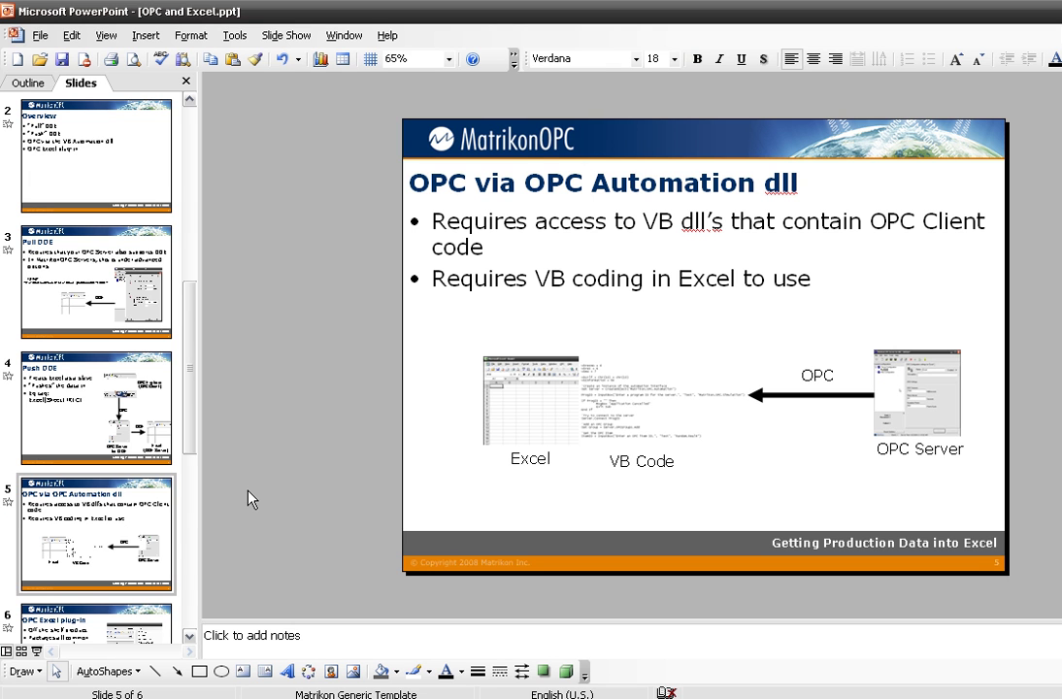
scroll(105, 436, "down", 3)
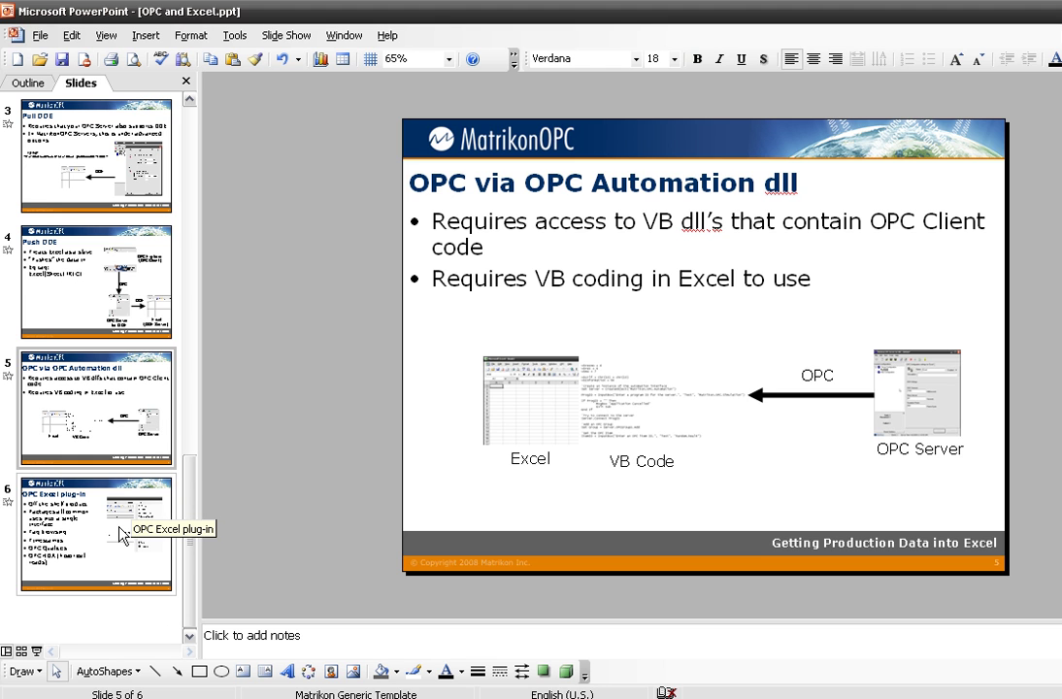
left_click(119, 526)
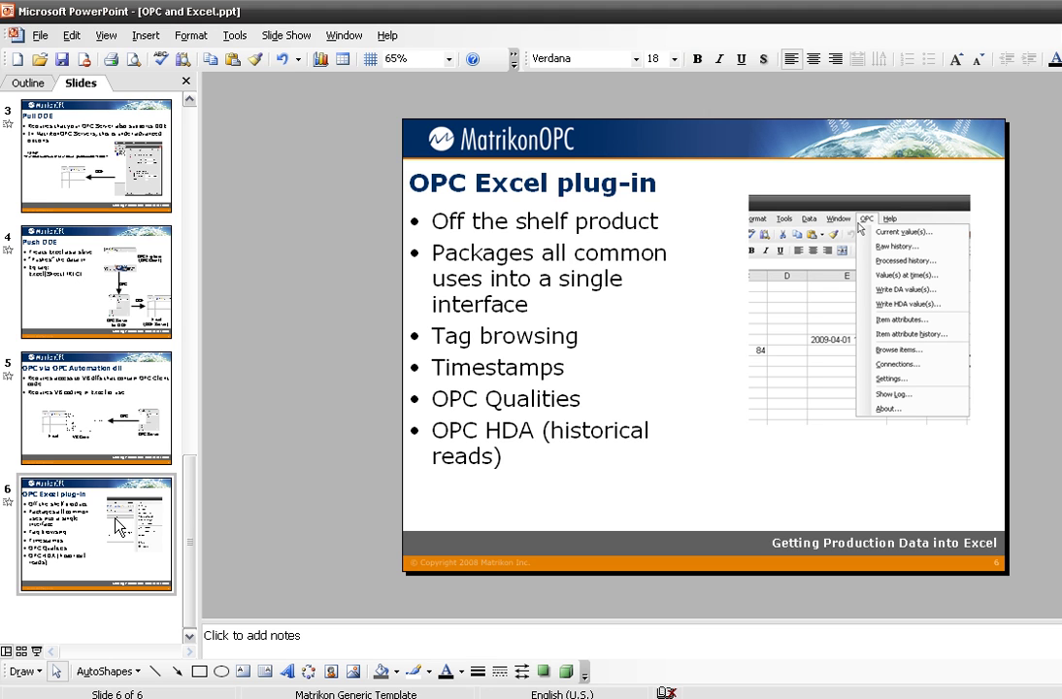
Step: Launch Excel with a blank Book1 and choose OPC > Current value(s)
key("super")
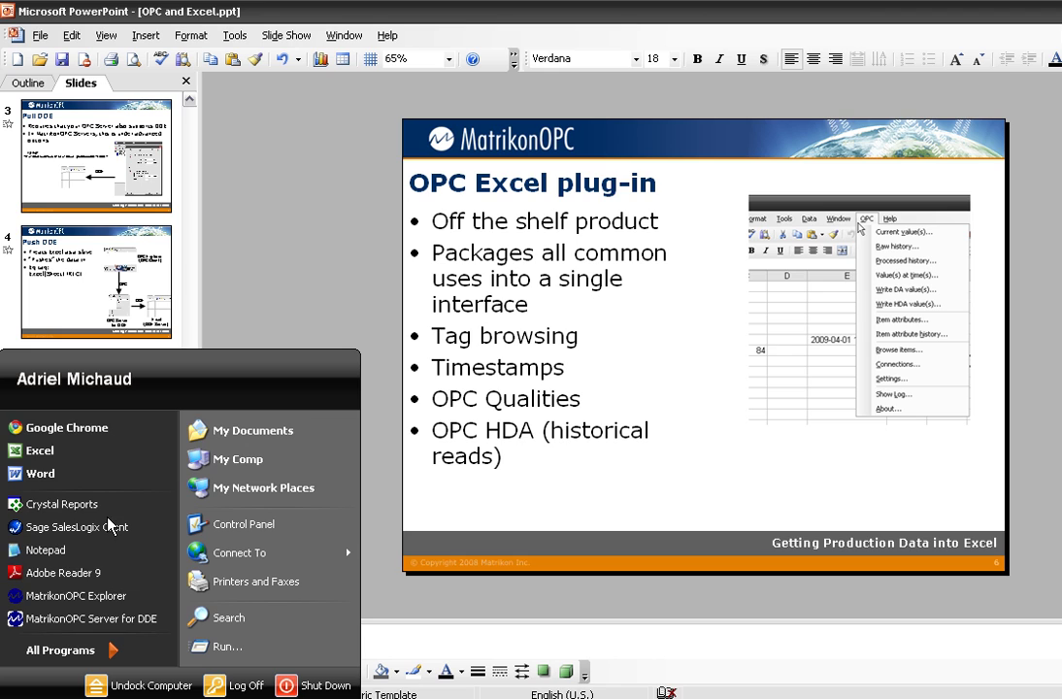
left_click(101, 461)
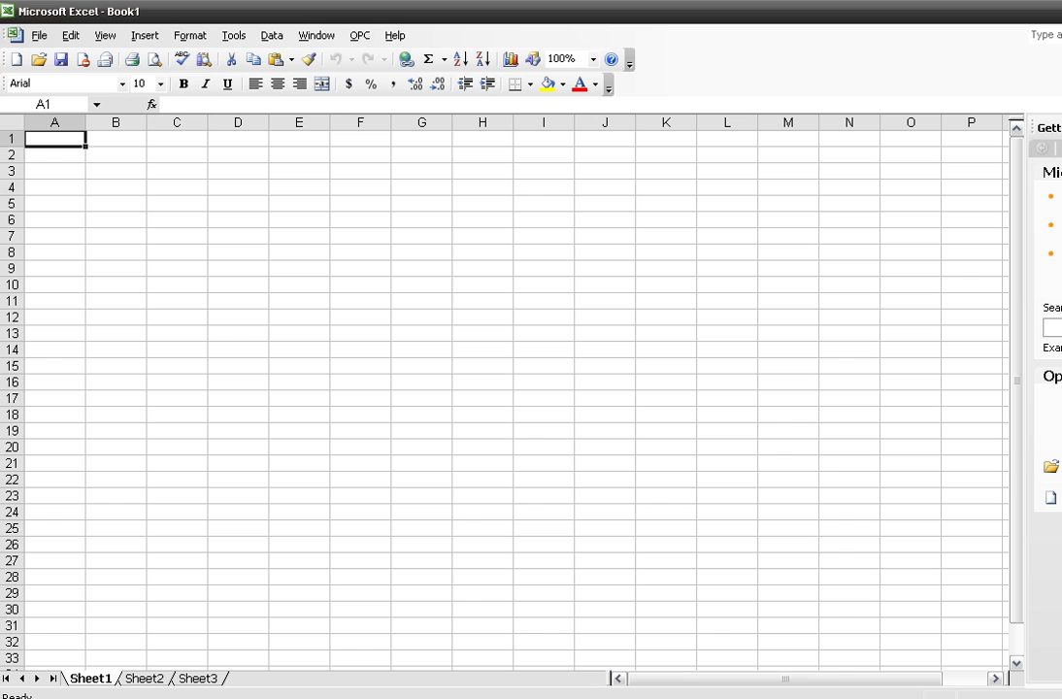
left_click(361, 37)
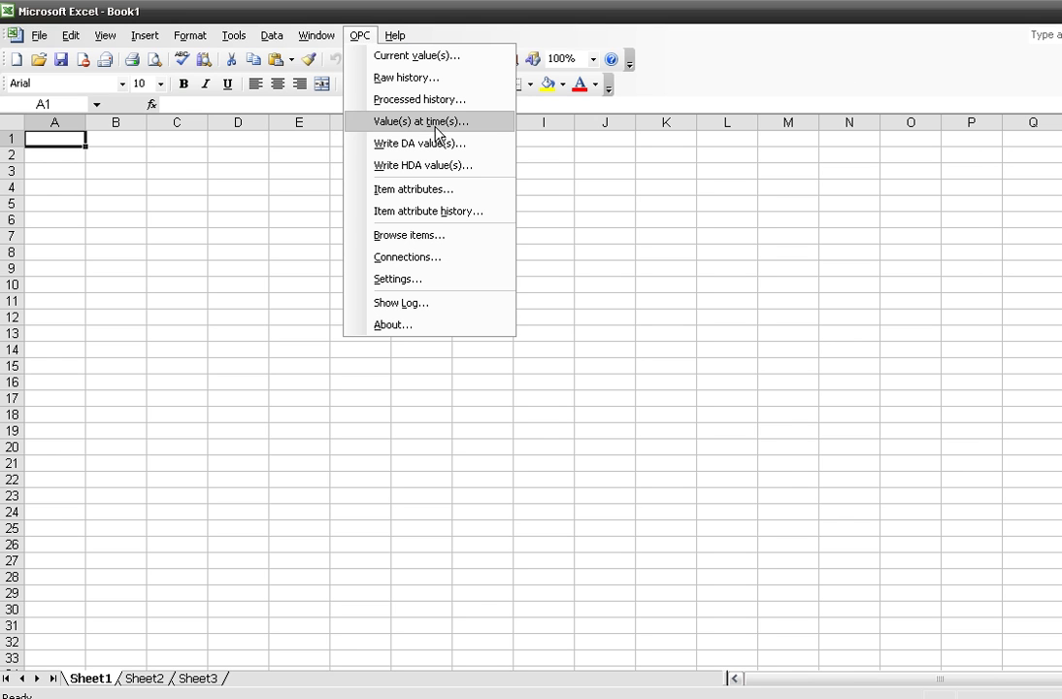
left_click(455, 61)
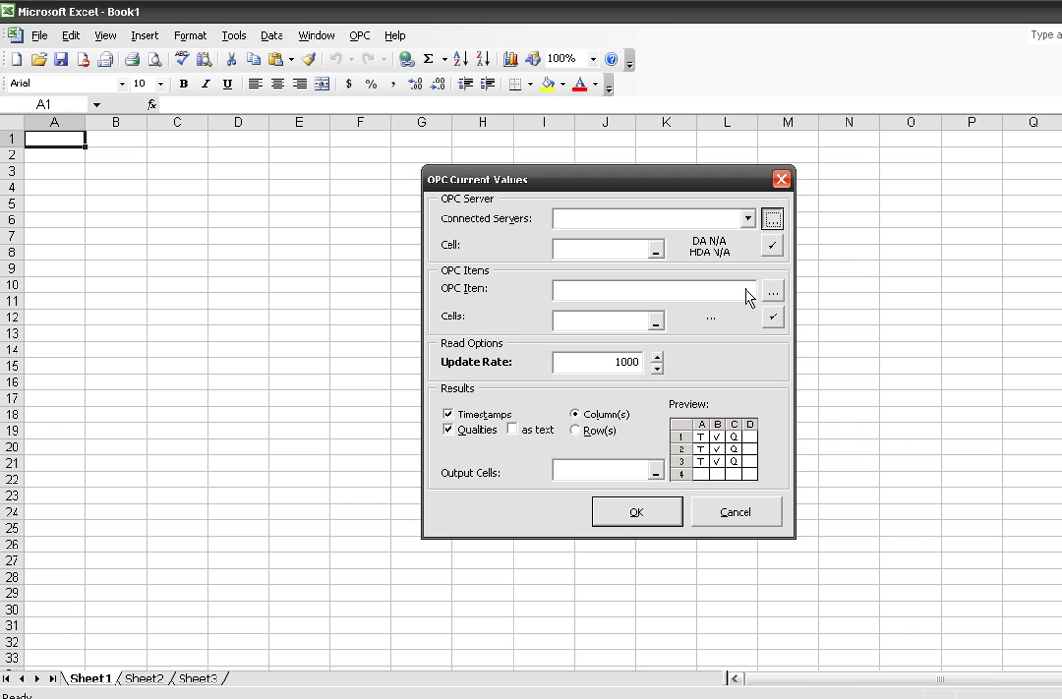
Step: Choose Matrikon.OPC.Simulation.1 as the OPC server
left_click(773, 292)
left_click(561, 336)
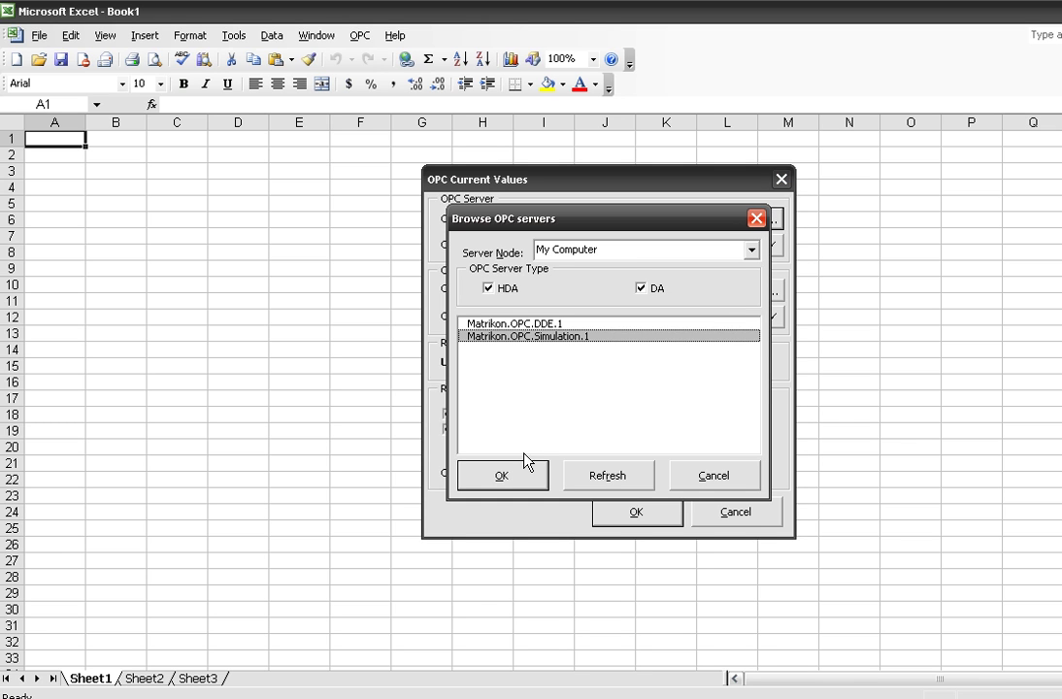
left_click(536, 477)
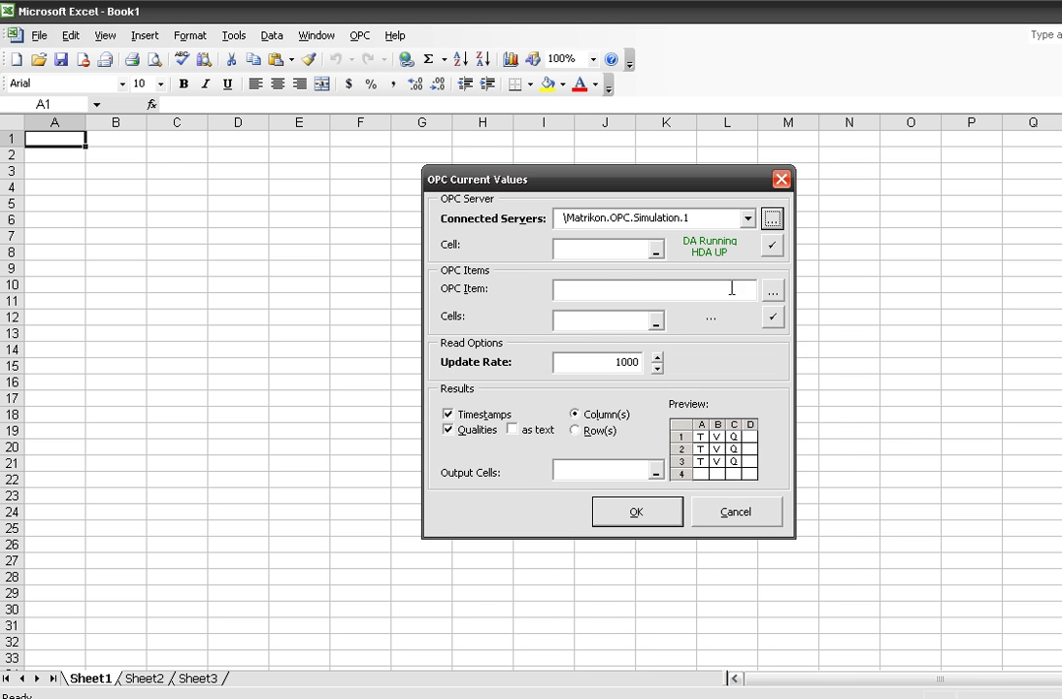
Step: Pick item Random.Int2 from Simulation Items and show qualities as text
left_click(774, 291)
left_click(478, 224)
left_click(461, 289)
left_click(423, 290)
left_click(441, 304)
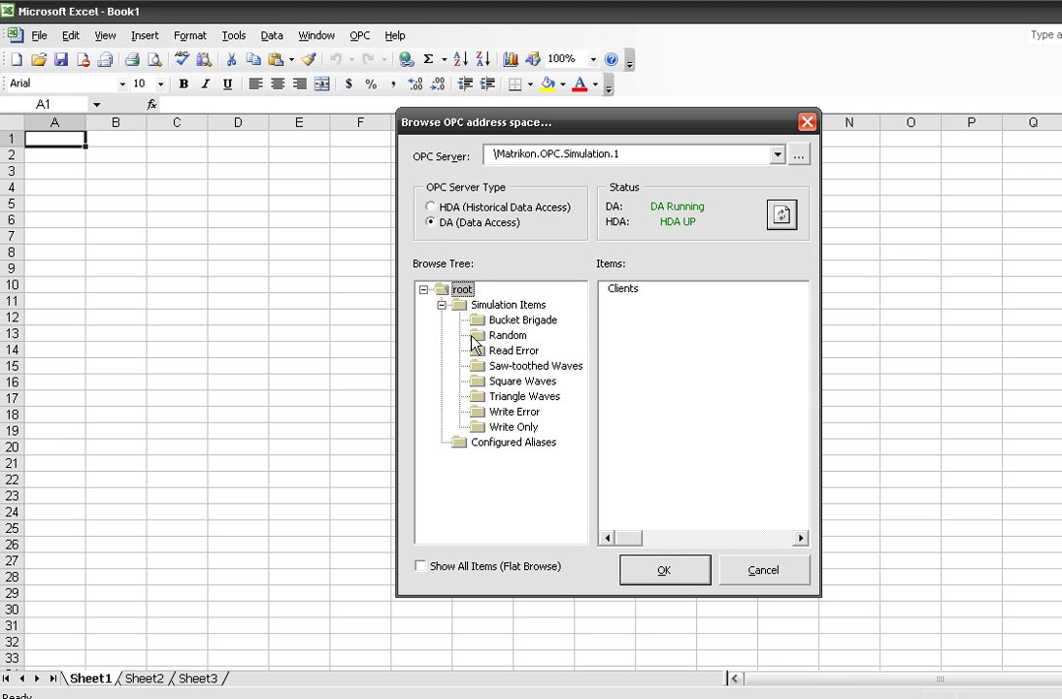
left_click(480, 340)
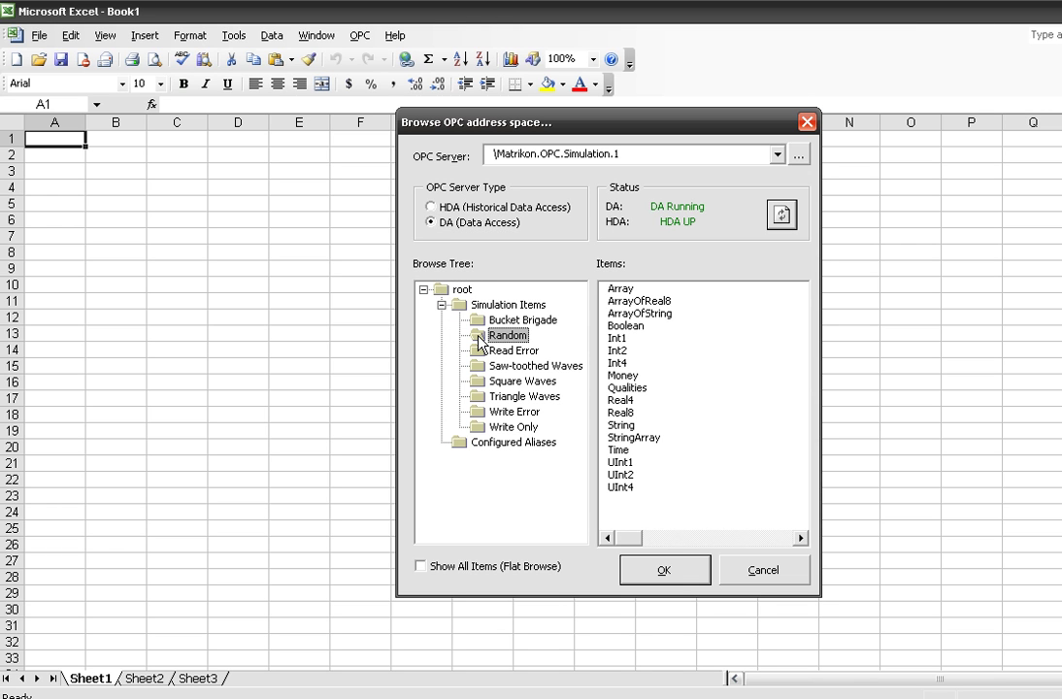
left_click(631, 350)
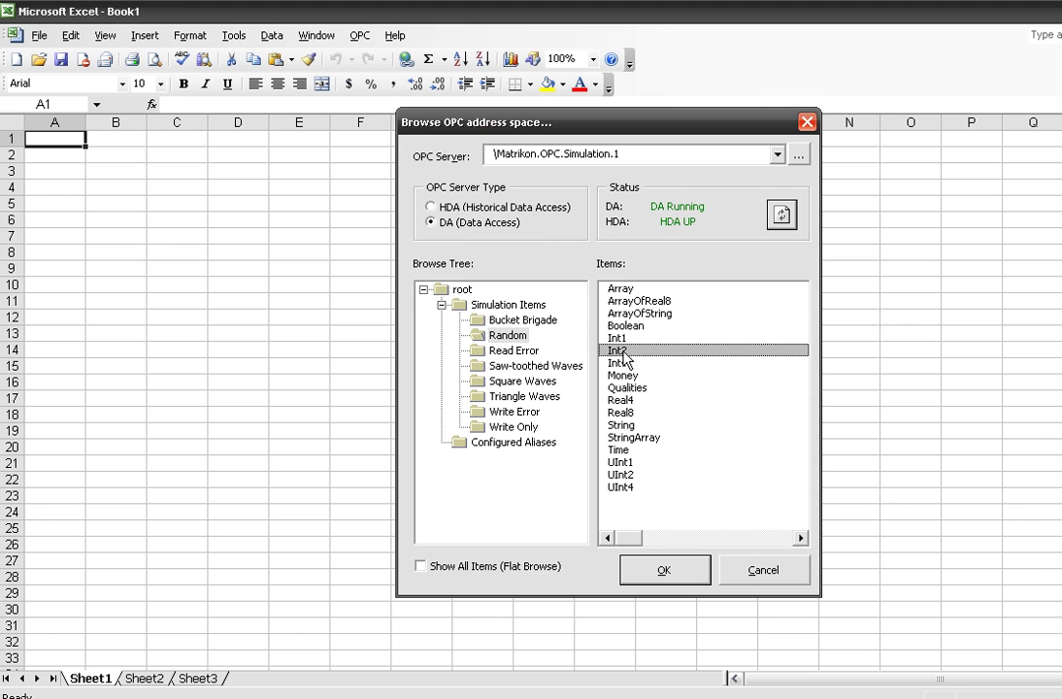
double_click(631, 350)
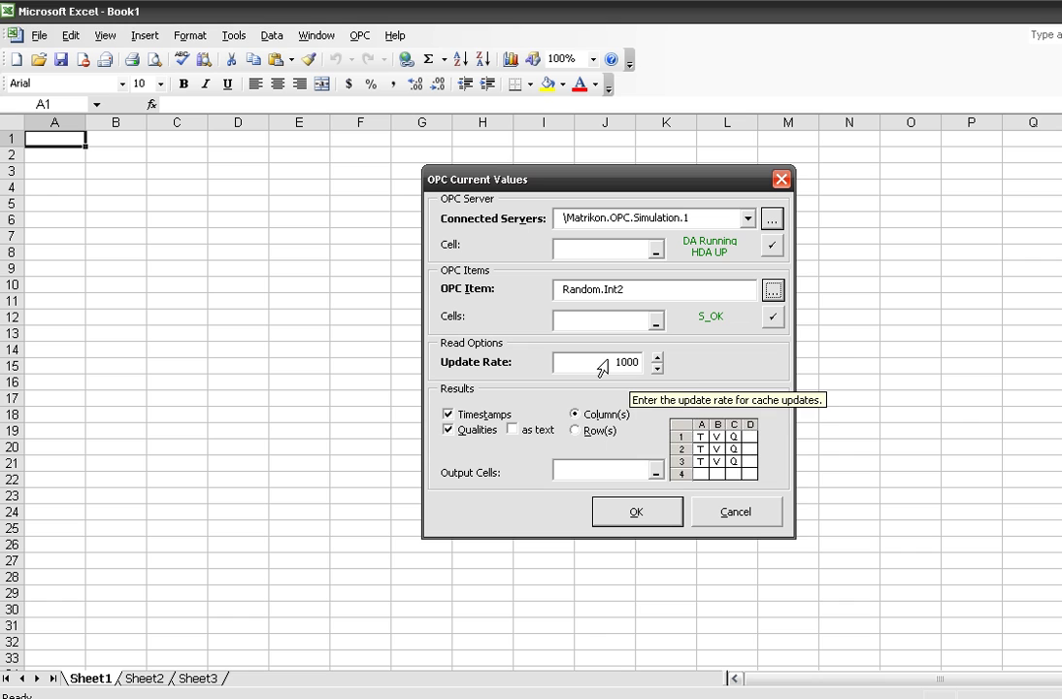
left_click(512, 430)
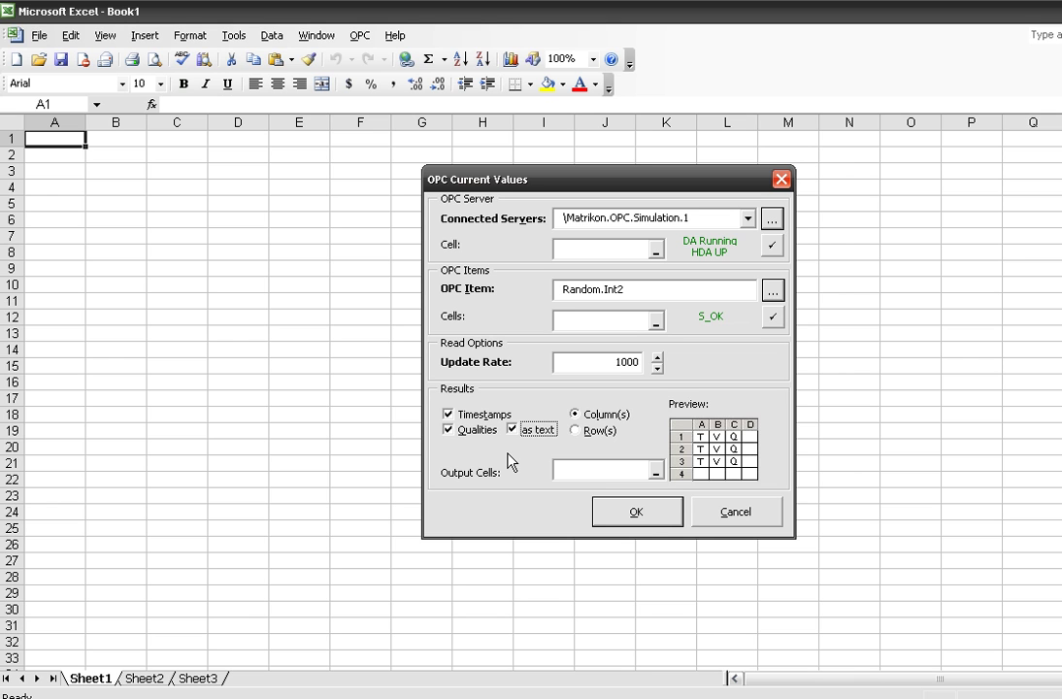
Step: Insert the opcCurrentValue formula showing Random.Int2 timestamp, value and quality in A1:C1
left_click(647, 515)
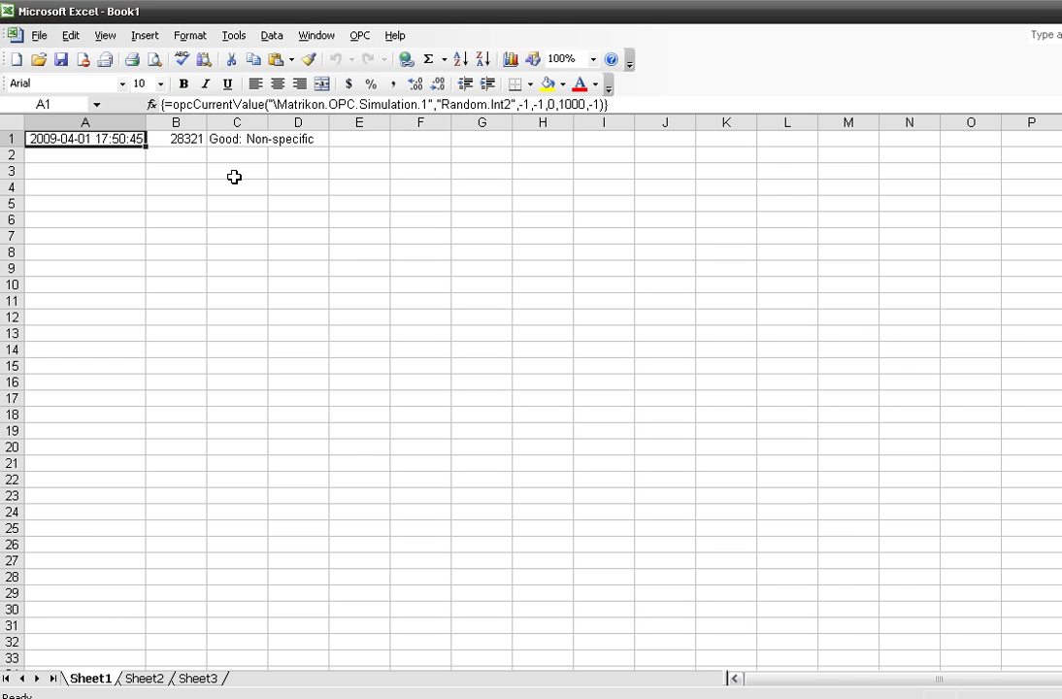
left_click(233, 174)
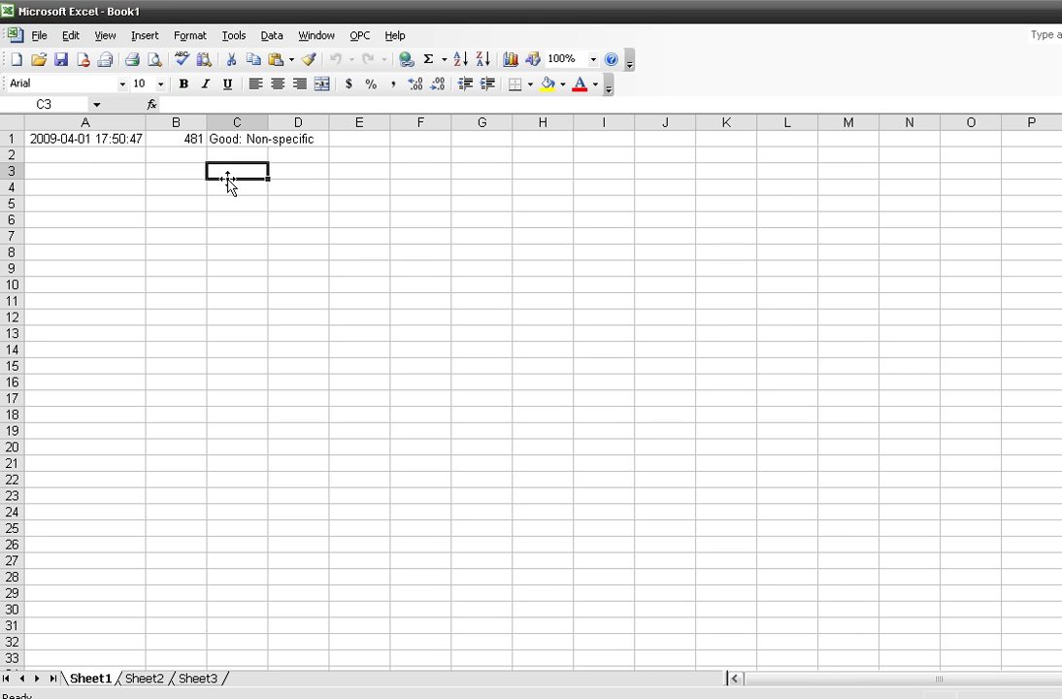